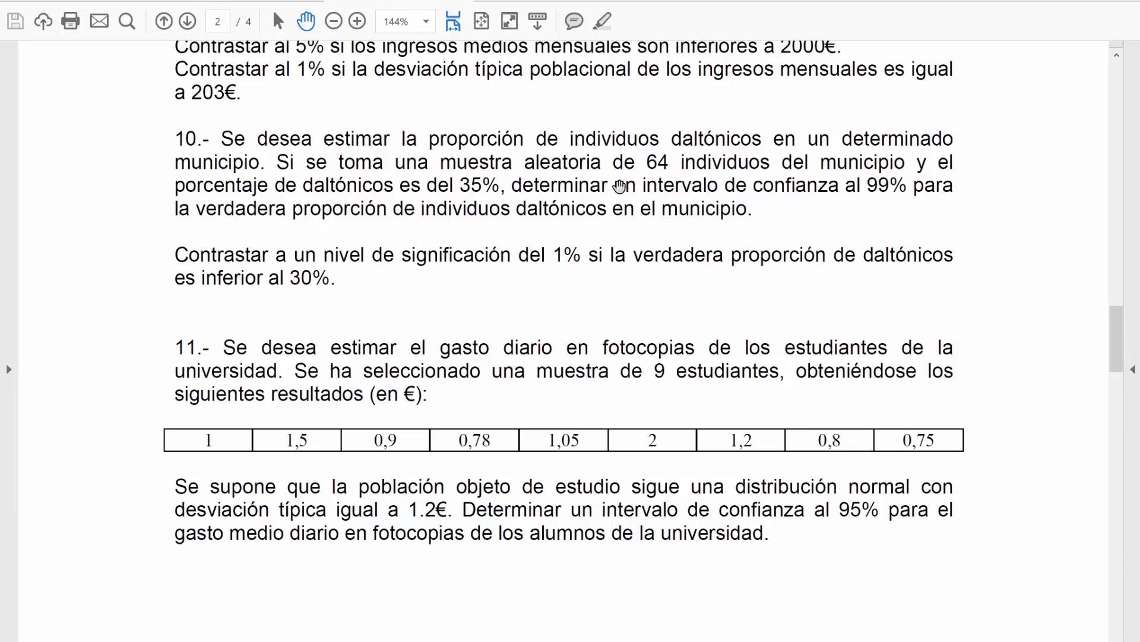
- Copy the phrase 'un intervalo de confianza al 99% para la verdadera proporción' and return to the R script
drag(616, 188, 389, 212)
key(ctrl+c)
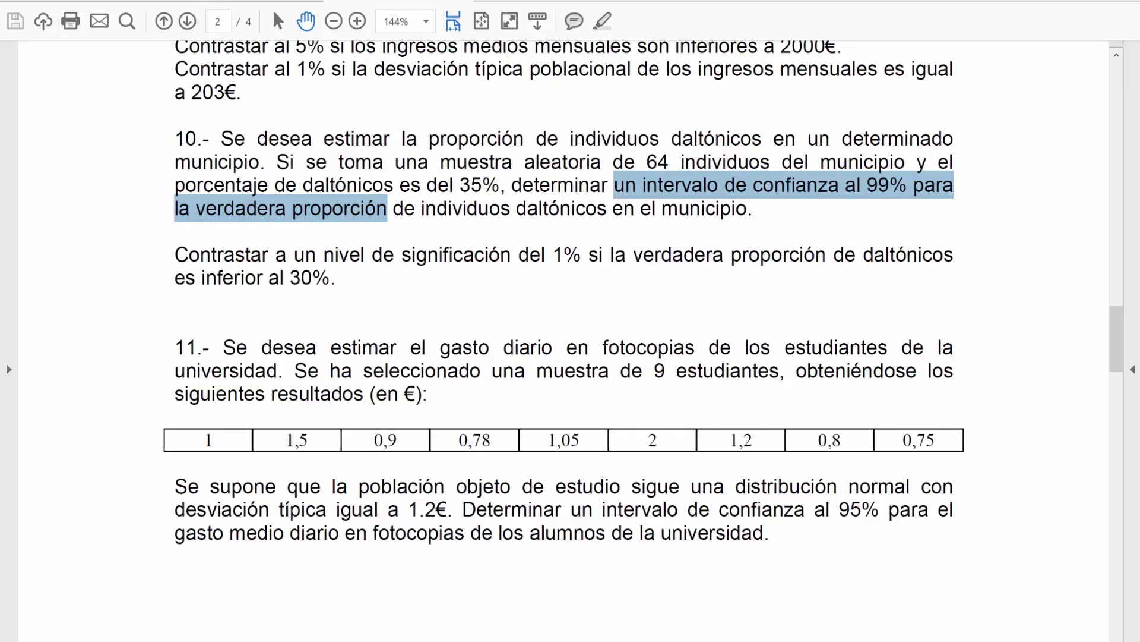
key(alt+Tab)
scroll(301, 345, down, 3)
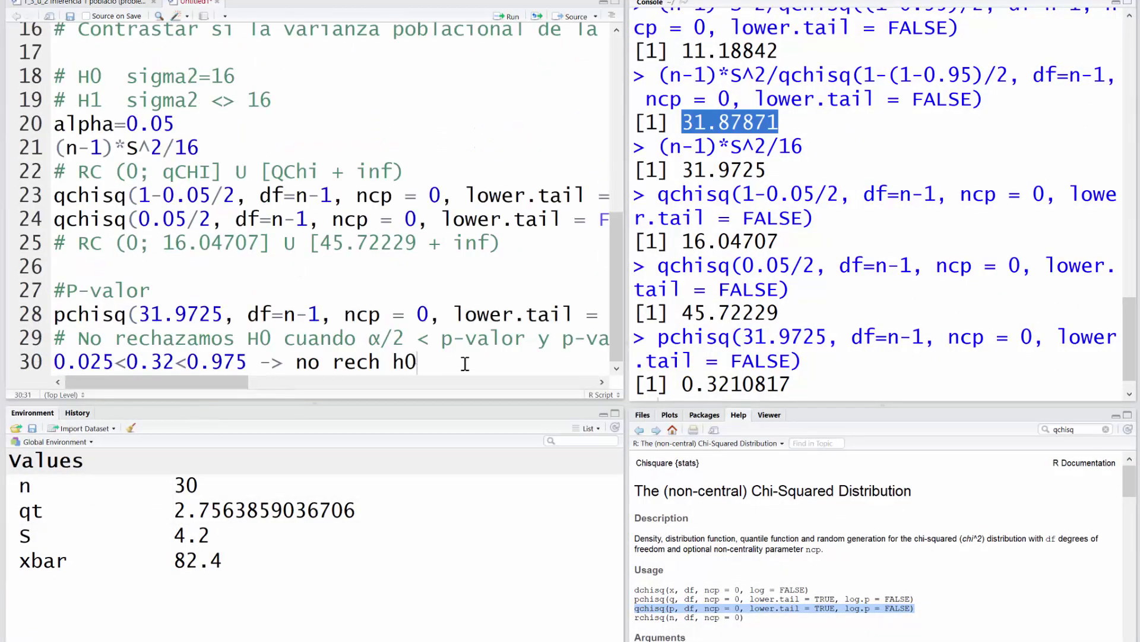
- Add a '# problema 10' heading and paste the 99% interval task below it as a one-line comment
key(Return)
key(Return)
key(Return)
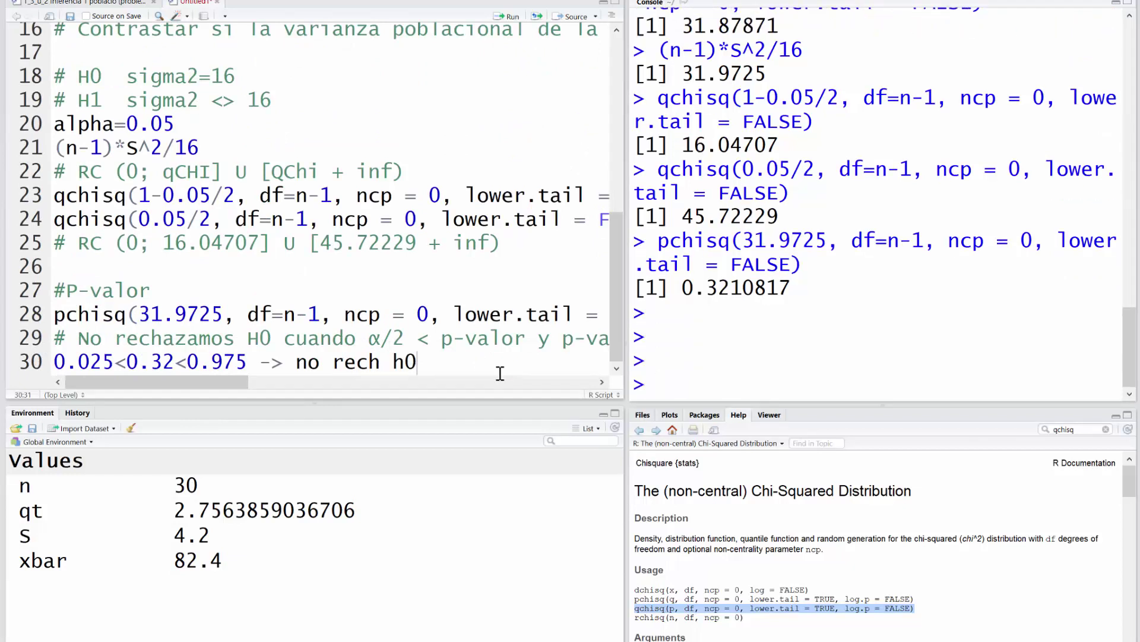
key(Return)
key(Return)
key(Return)
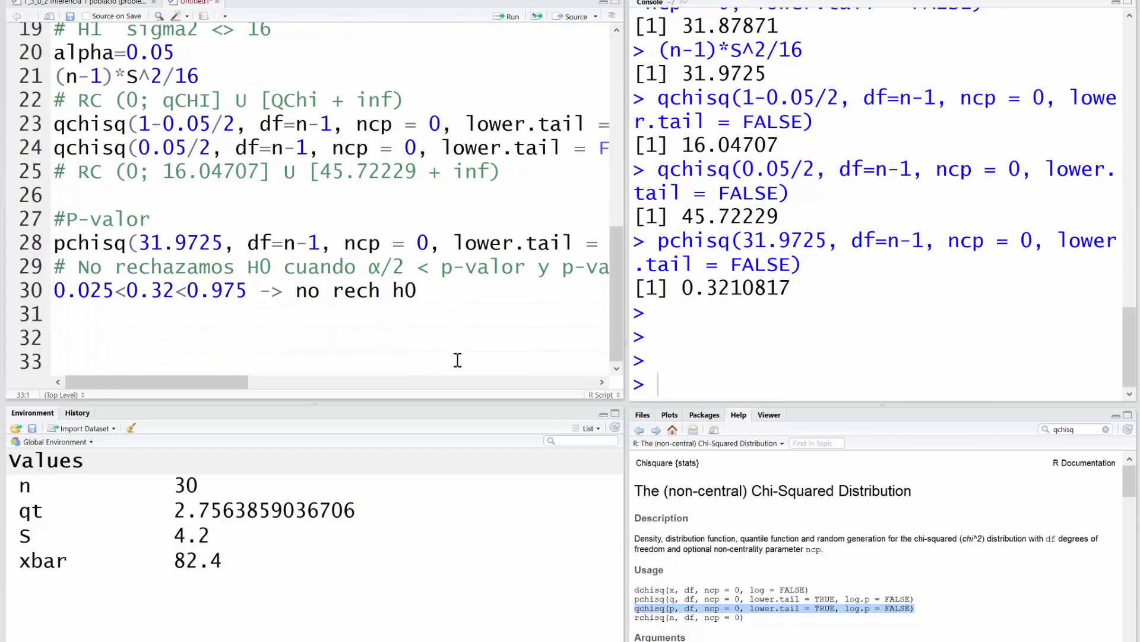
text(# problema 10)
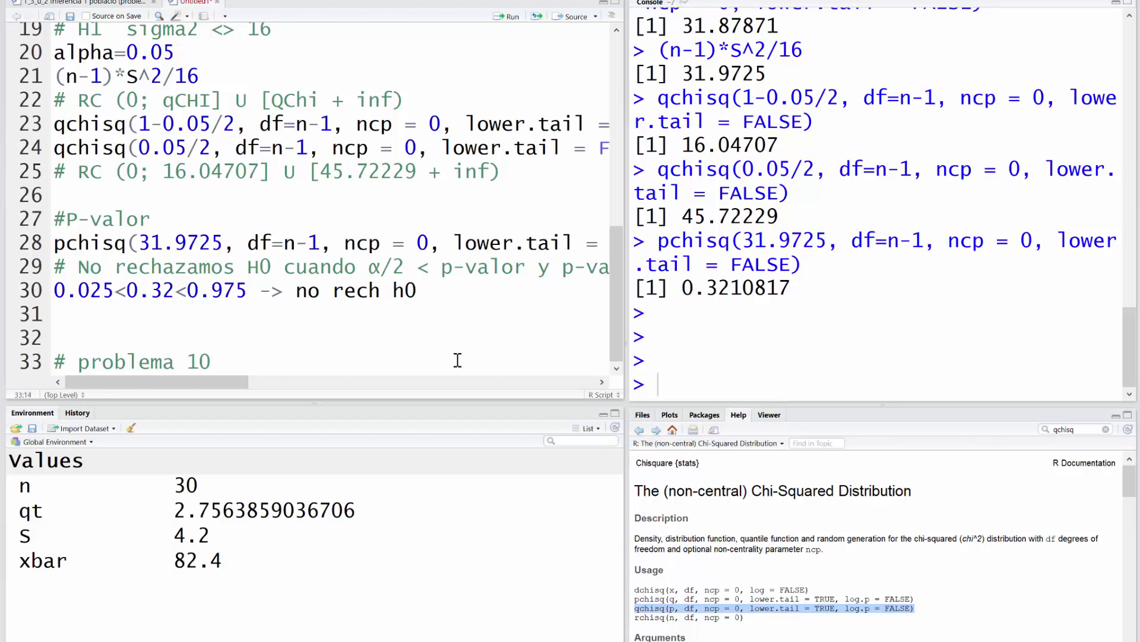
key(Return)
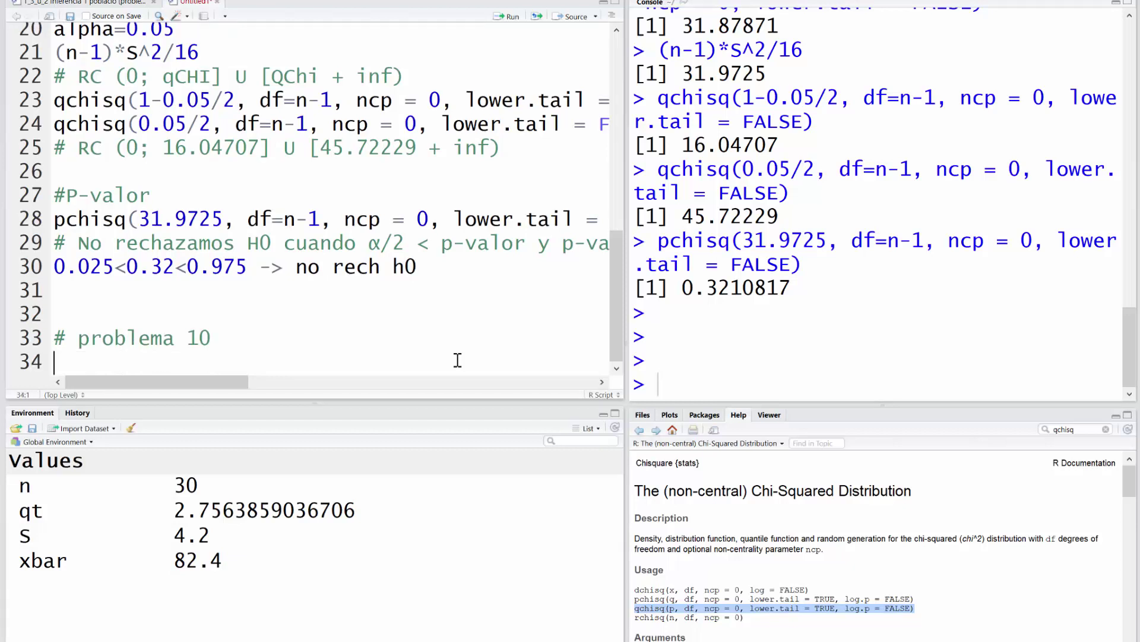
text(#)
key(ctrl+v)
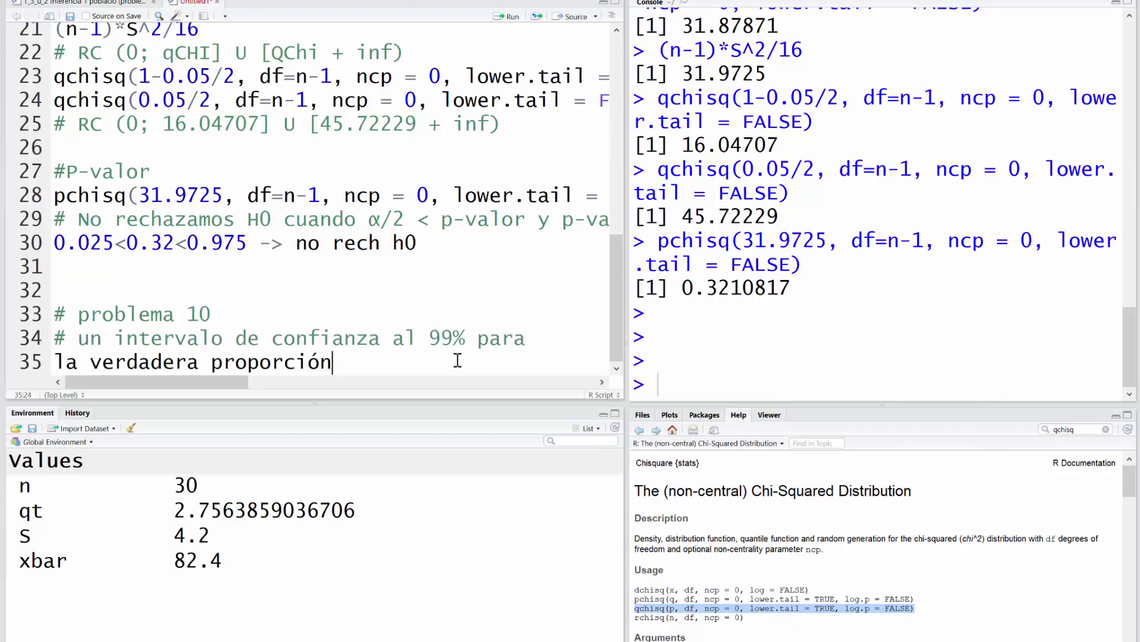
click(536, 342)
key(Delete)
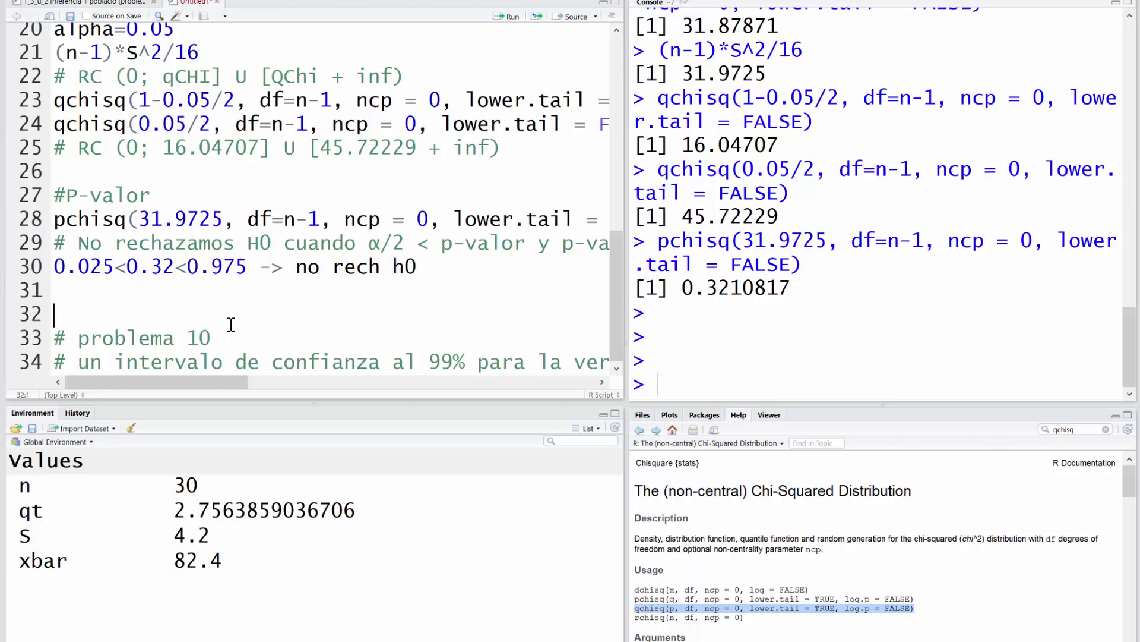
- Define n=64 on a new line under the problem 10 heading
click(219, 337)
key(Return)
key(Return)
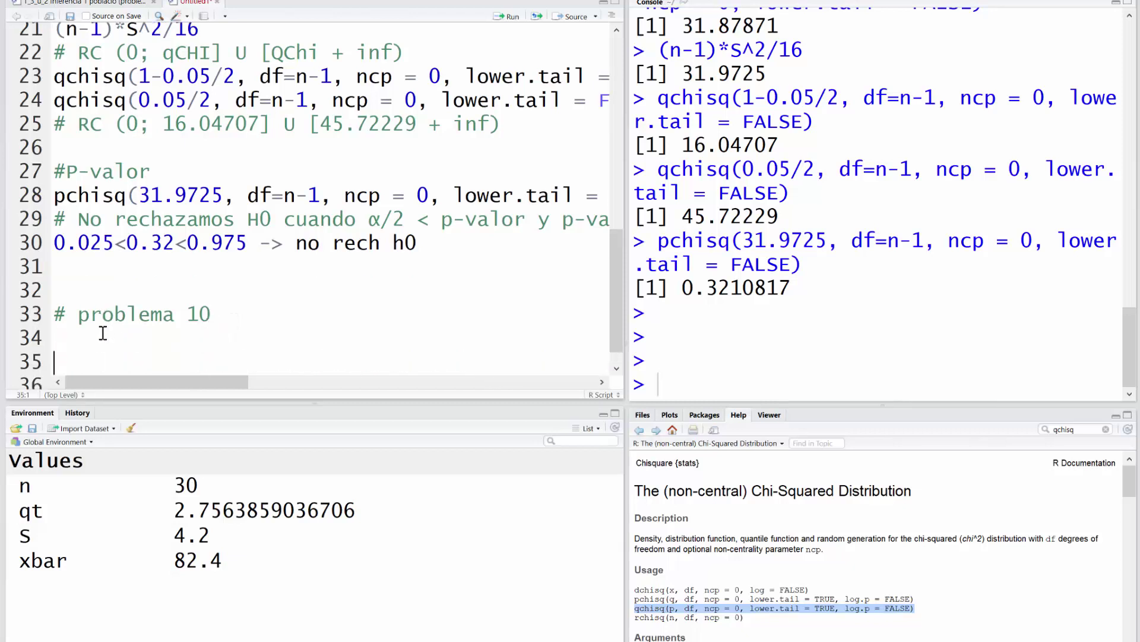
click(92, 336)
text(n=64)
key(Return)
- Add pgor=.35 below n=64 and insert two empty lines under the interval comment
text(p)
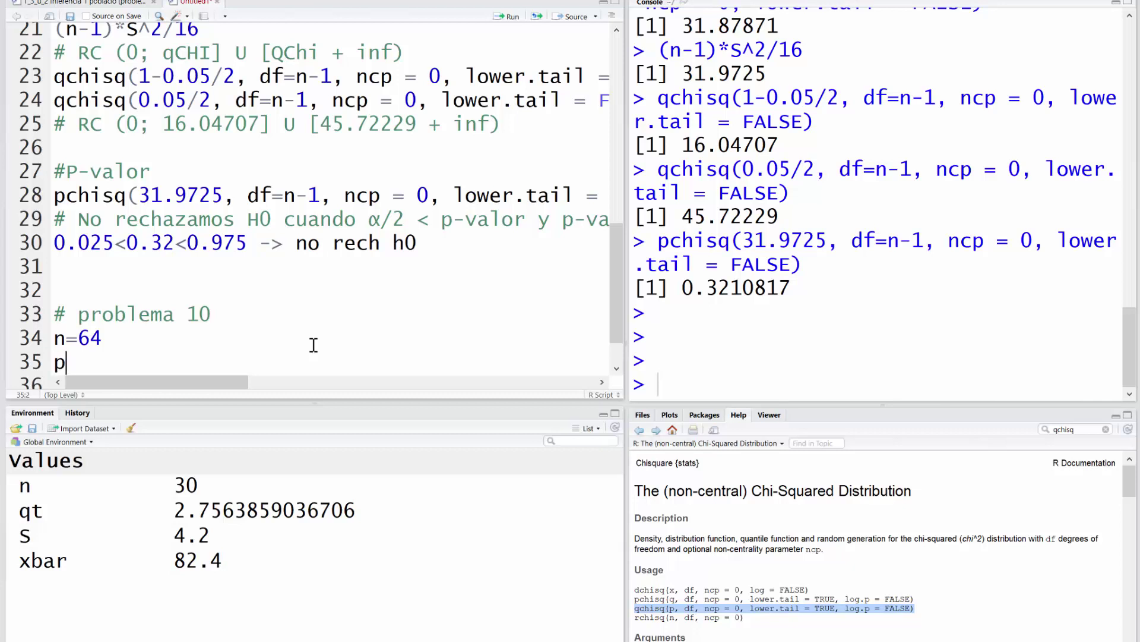
text(gor=)
text(.35)
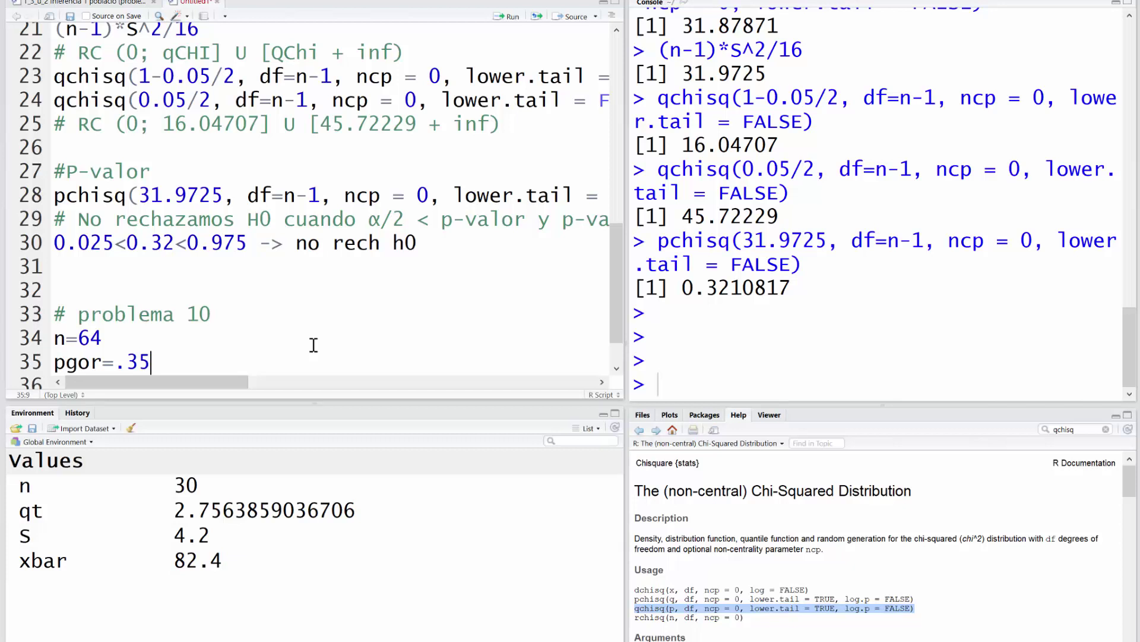
key(Return)
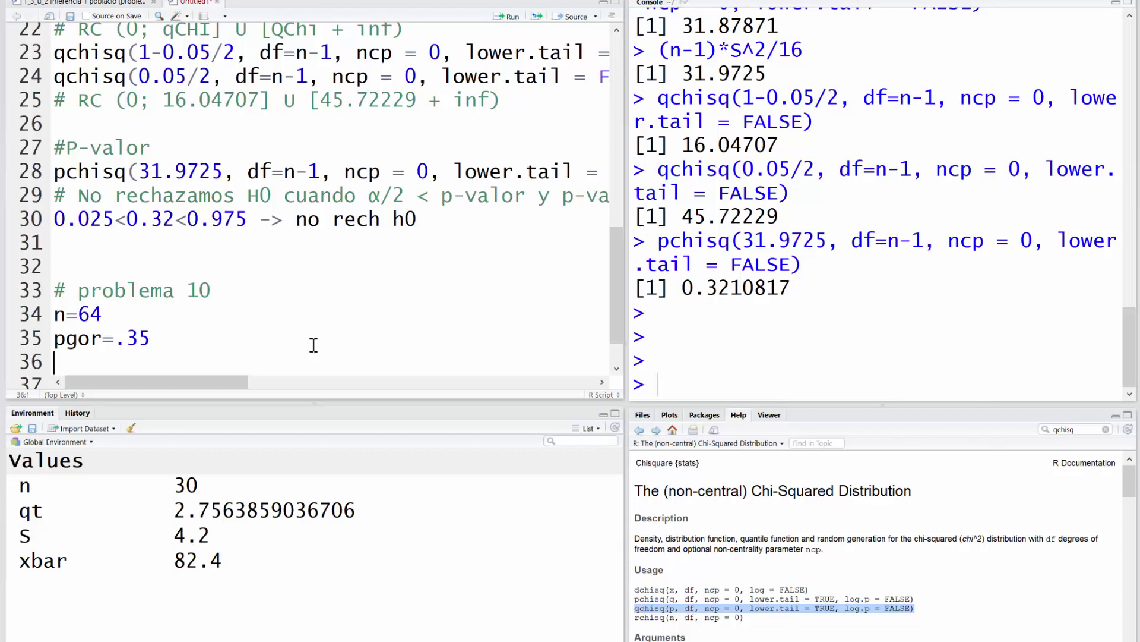
scroll(239, 300, down, 1)
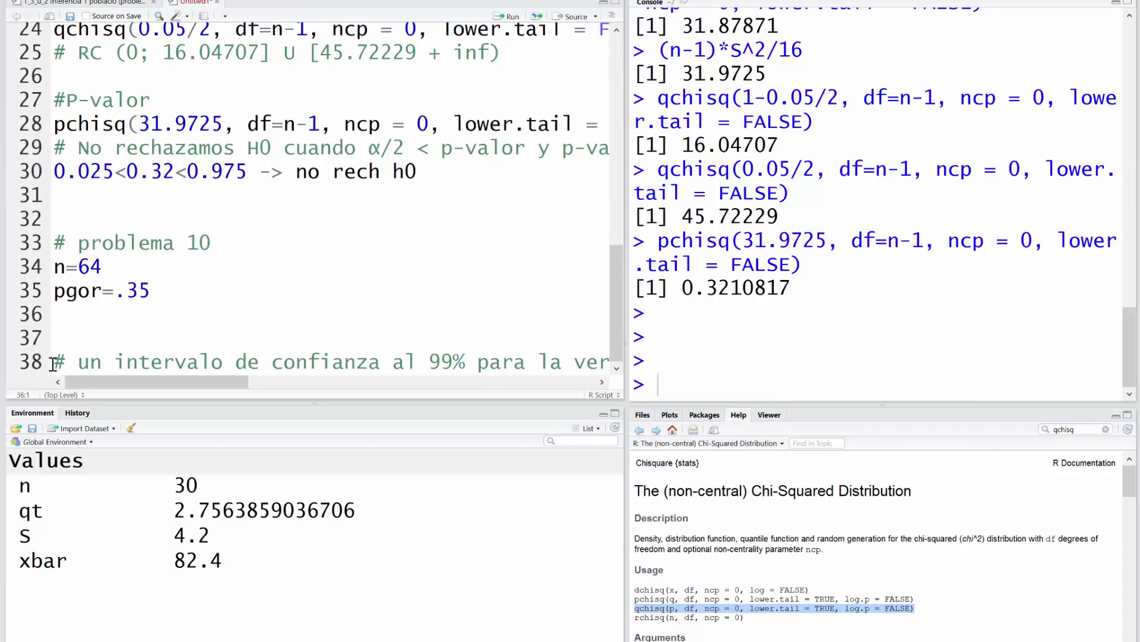
key(End)
key(Return)
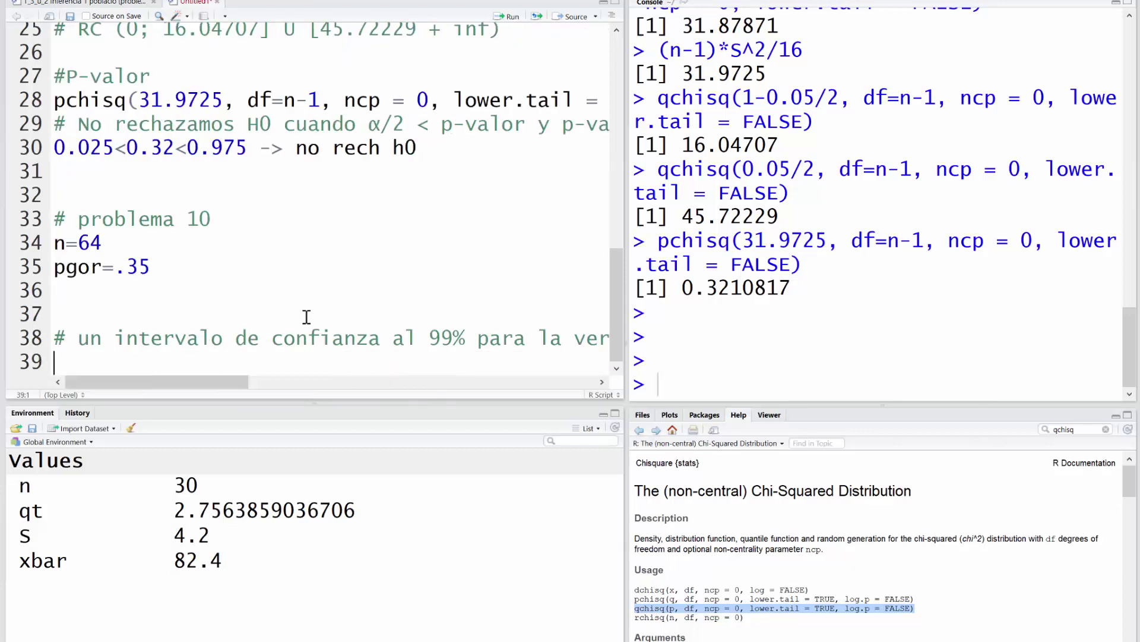
key(Return)
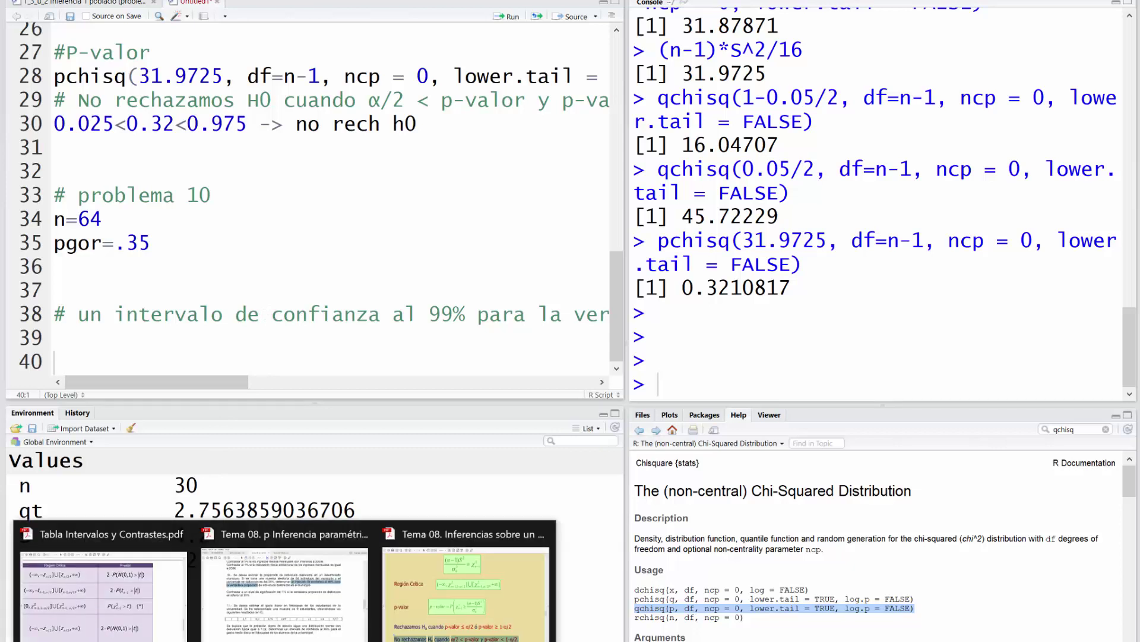
- Find the proportion interval formula p̂ ± zα/2·√(p̂(1−p̂)/n) on the formula table's first page
click(107, 598)
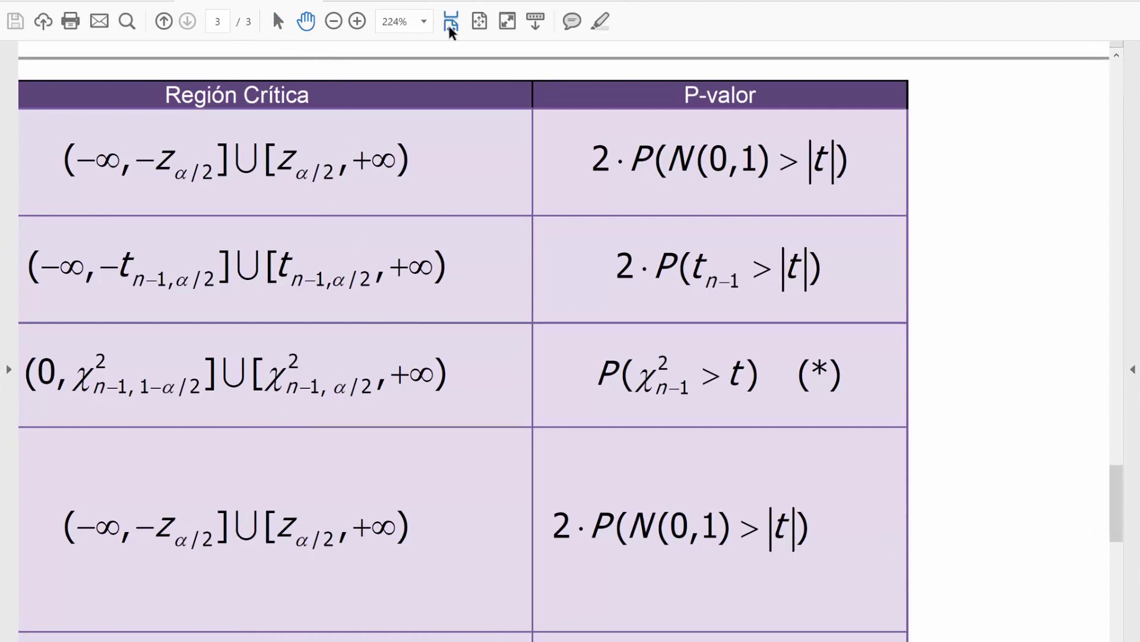
click(478, 23)
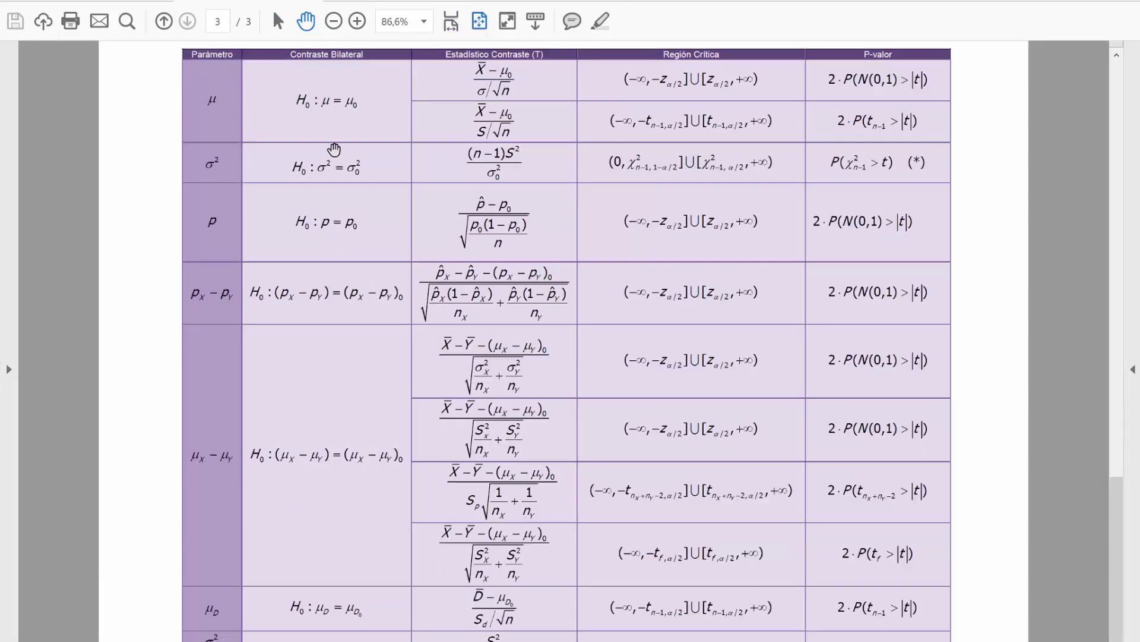
click(163, 22)
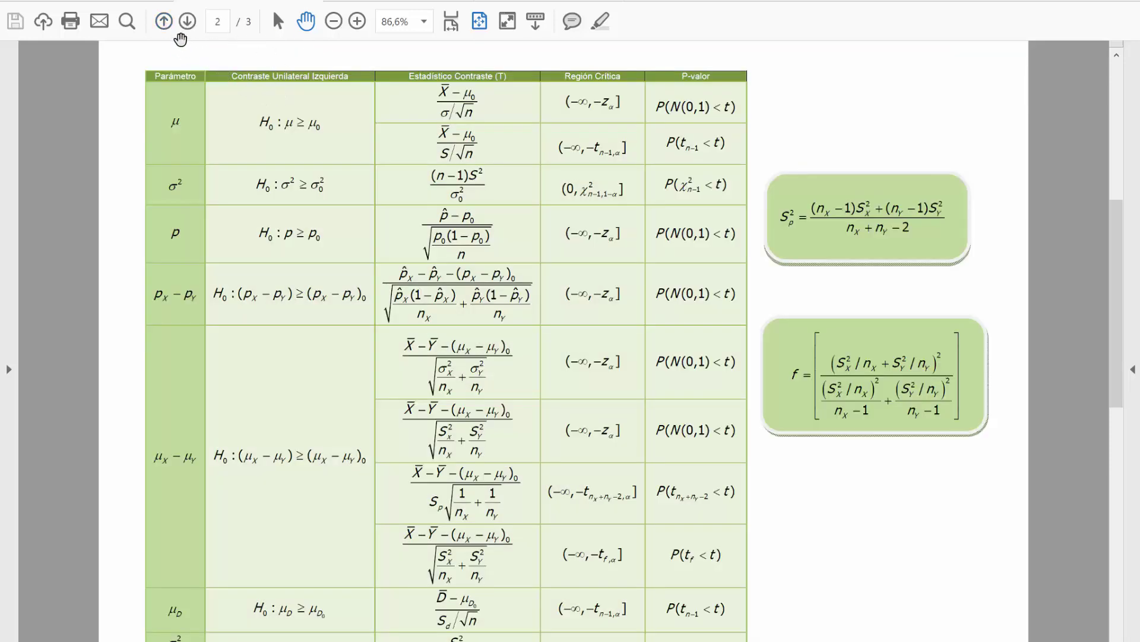
click(163, 22)
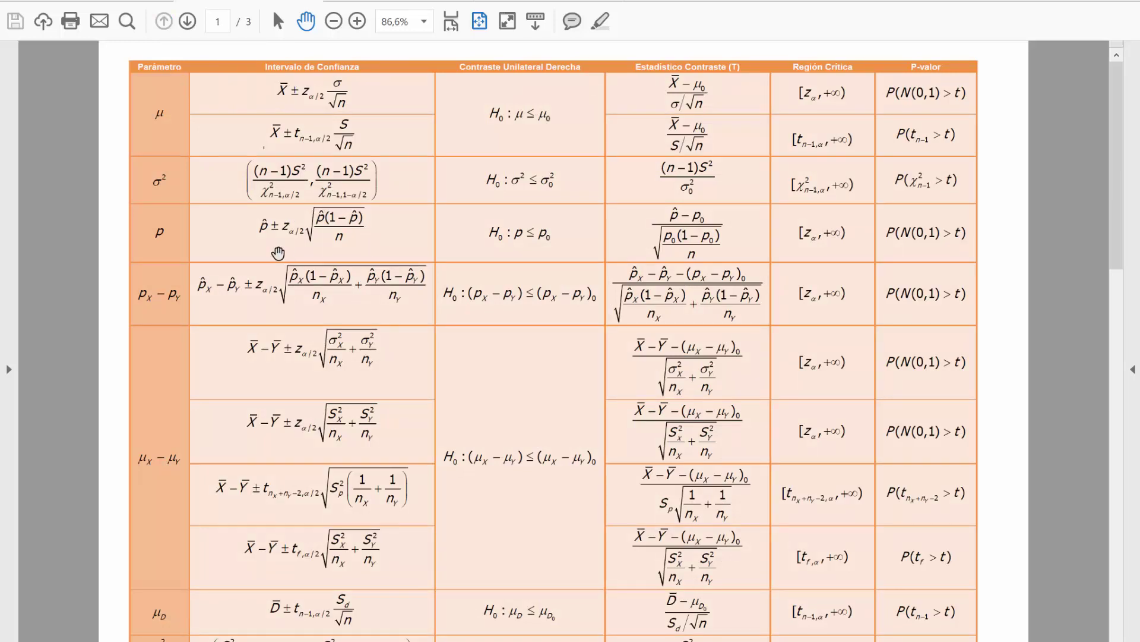
scroll(278, 253, up, 5)
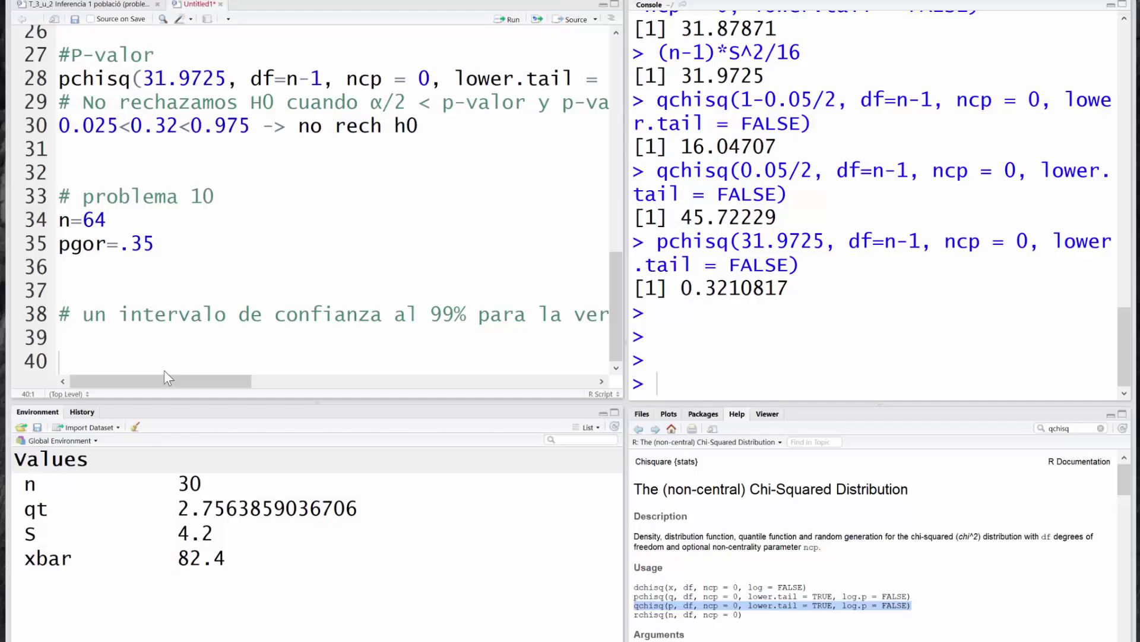
- Search the R help for qnorm and paste its usage line onto script line 39
key(Return)
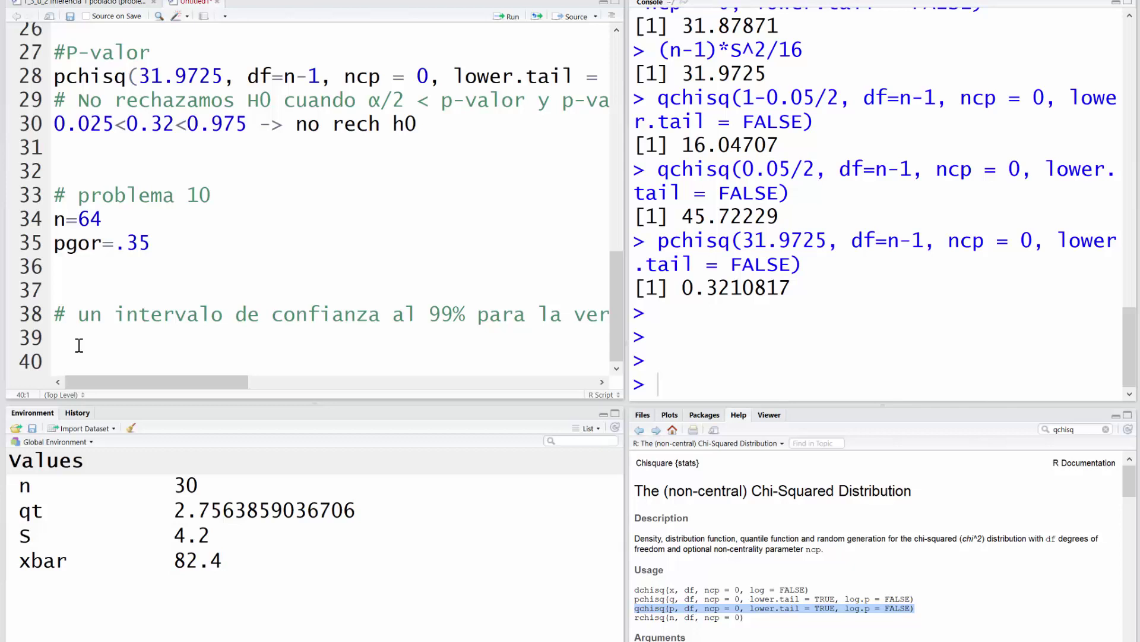
double_click(1076, 429)
text(qnorm)
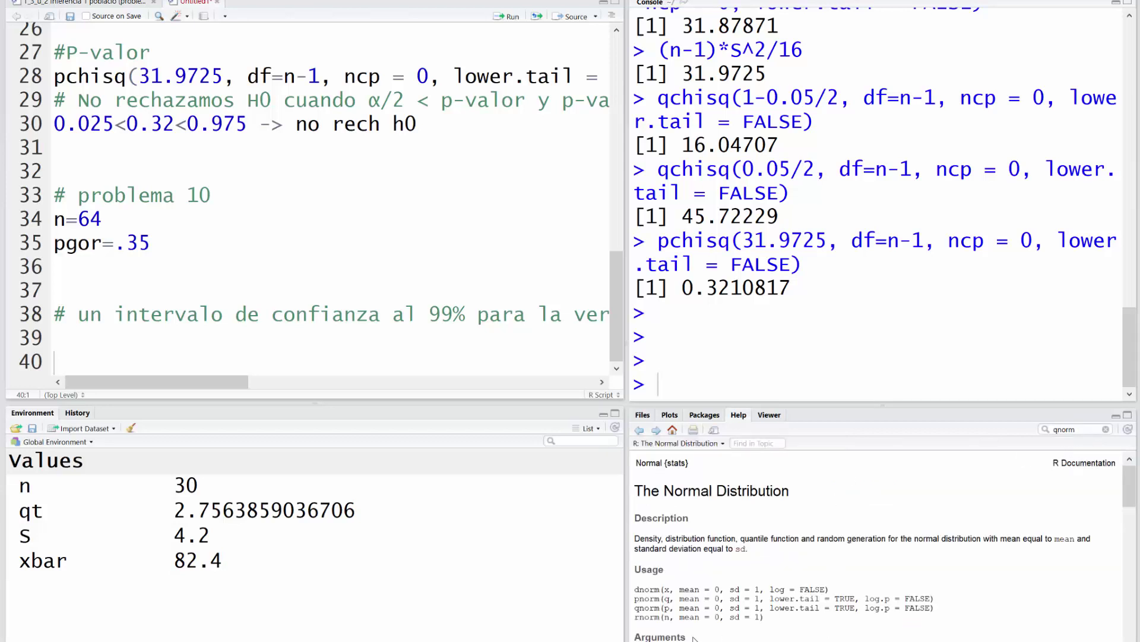
drag(635, 605, 939, 606)
key(ctrl+c)
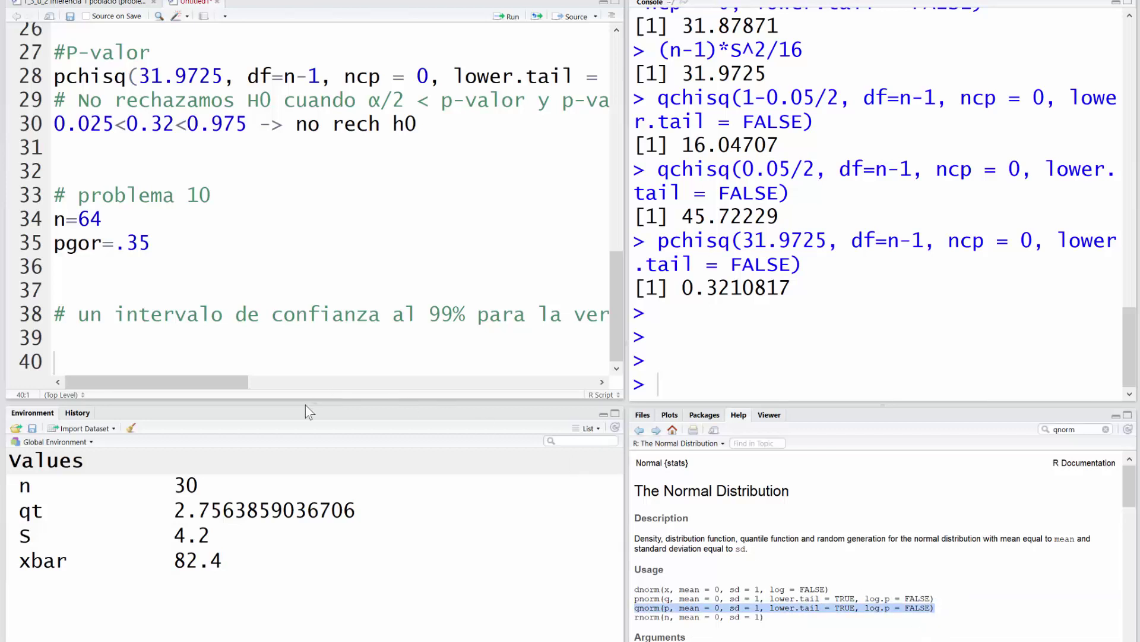
click(79, 338)
key(ctrl+v)
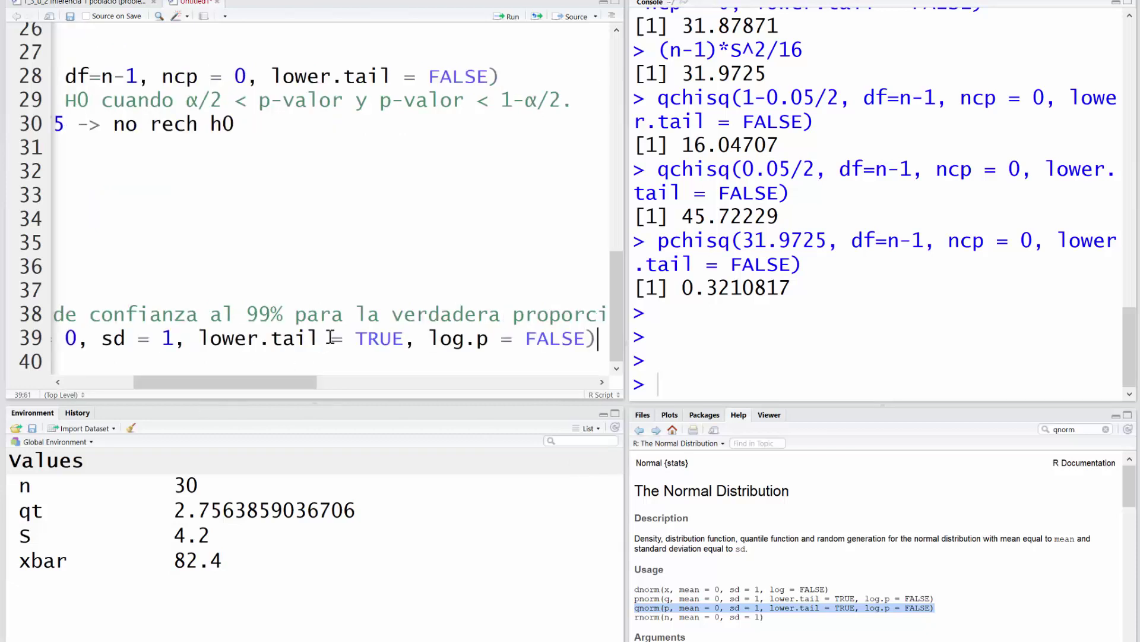
- Replace qnorm's p argument on line 39 with (1-0.99)/2
key(Home)
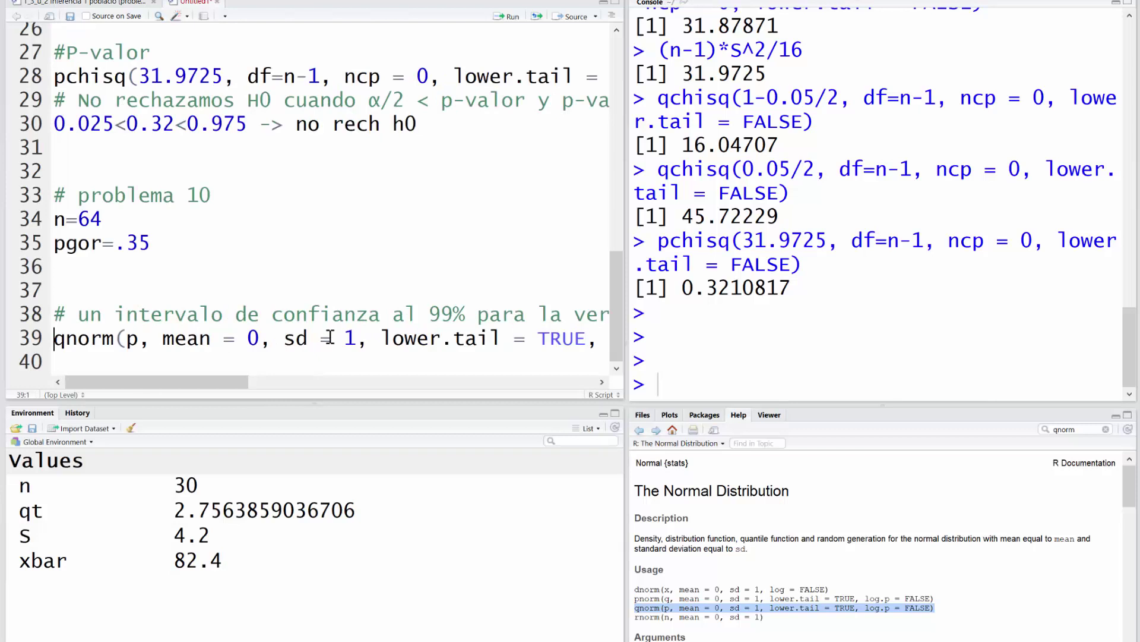
key(Right)
key(Right)
key(Right)
key(Right)
key(Right)
key(Right)
text(/1)
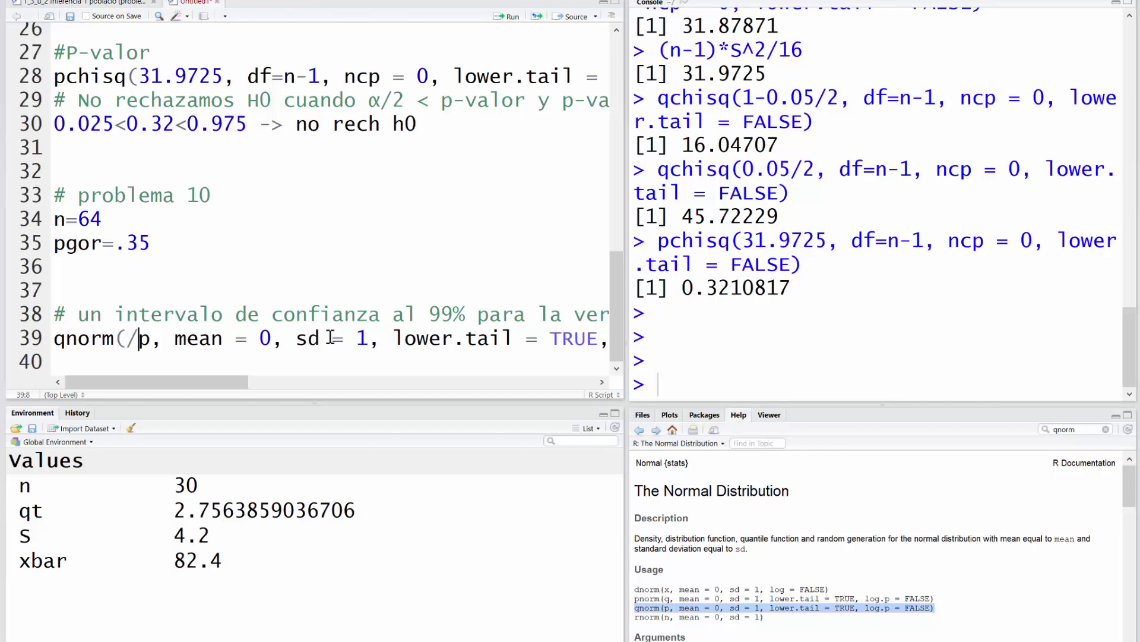
text(-0.)
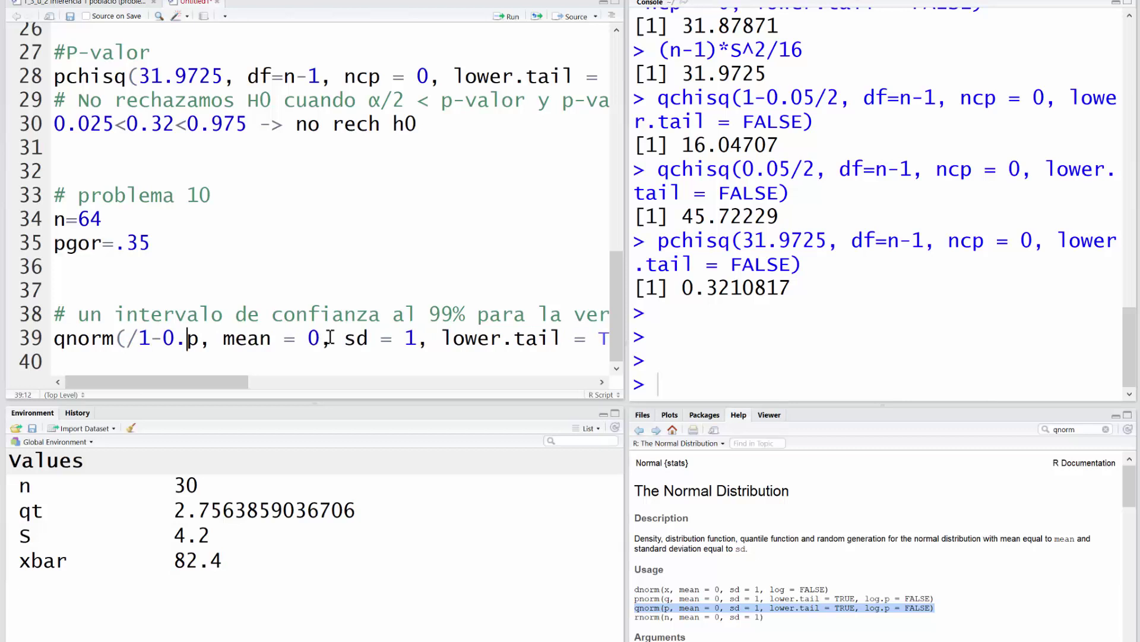
text(99)
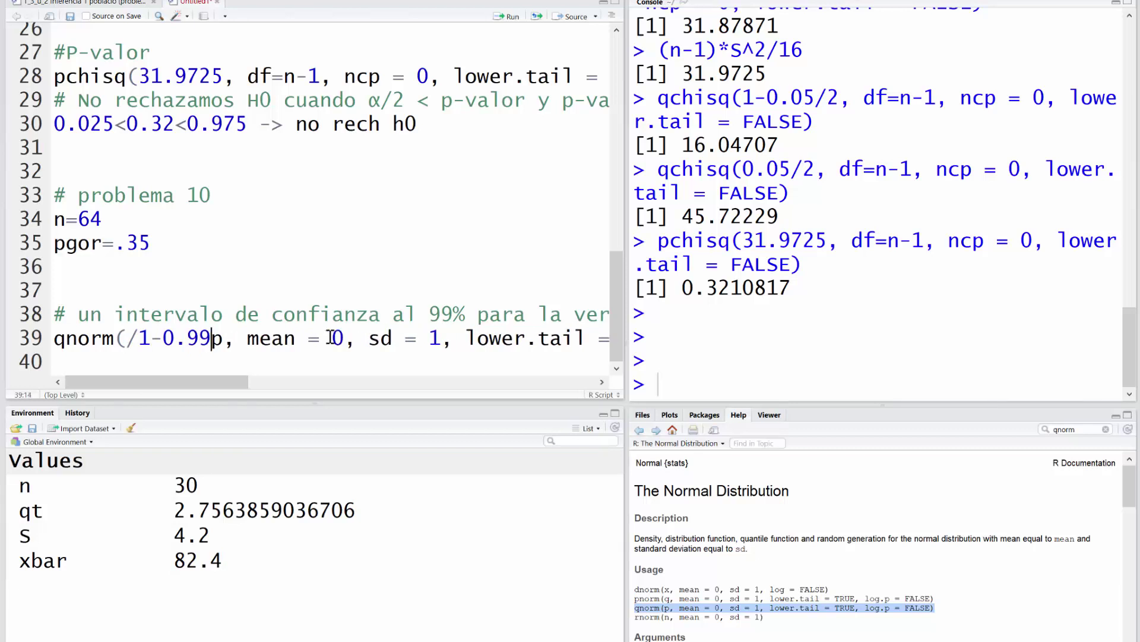
text()/1)
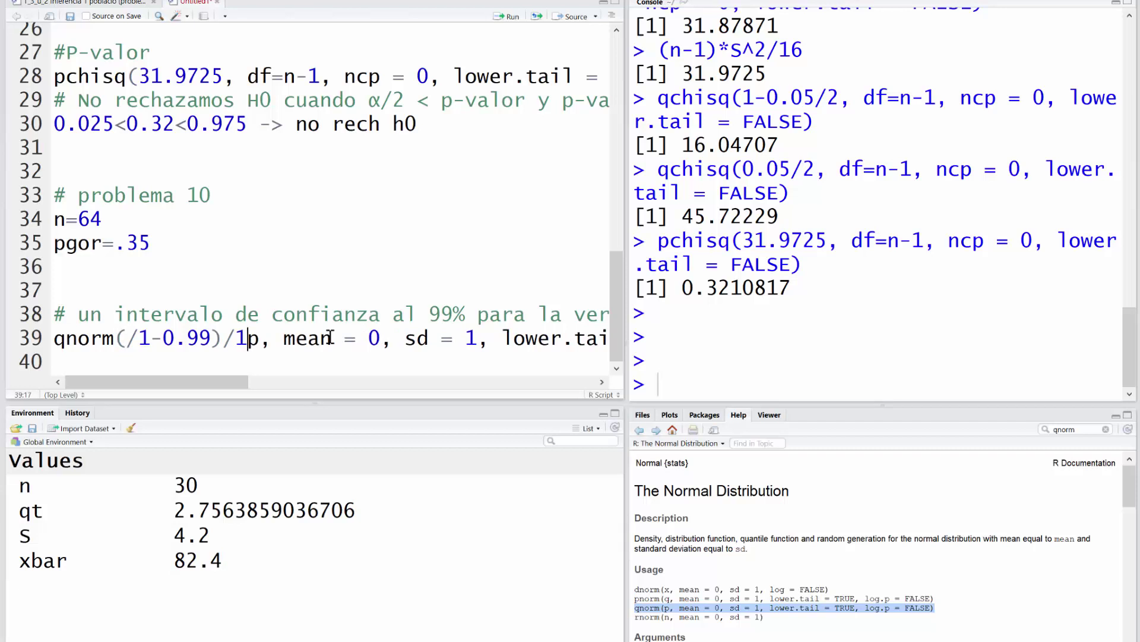
key(BackSpace)
text(2)
key(Delete)
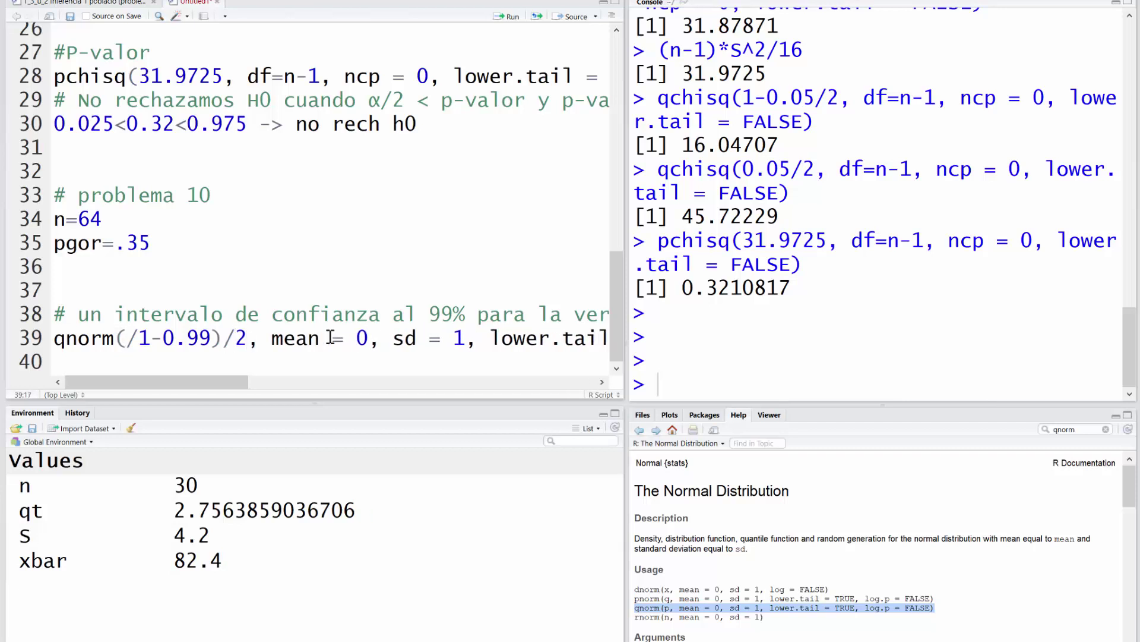
key(Left)
key(Left)
key(Left)
key(Left)
key(Left)
key(Left)
key(Left)
key(Left)
key(Left)
key(Left)
text(()
key(Right)
key(Right)
key(Right)
key(Right)
key(Right)
key(Right)
key(Right)
key(Right)
key(Right)
key(Right)
- Drop the mean, sd and log.p arguments so the line is qnorm((1-0.99)/2, lower.tail = FALSE), then run it for 2.575829
key(shift+Right)
key(shift+Right)
key(shift+Right)
key(shift+Right)
key(shift+Right)
key(shift+Right)
key(shift+Right)
key(shift+Right)
key(shift+Right)
key(shift+Right)
key(shift+Right)
key(shift+Right)
key(shift+Right)
key(shift+Right)
key(shift+Right)
key(shift+Right)
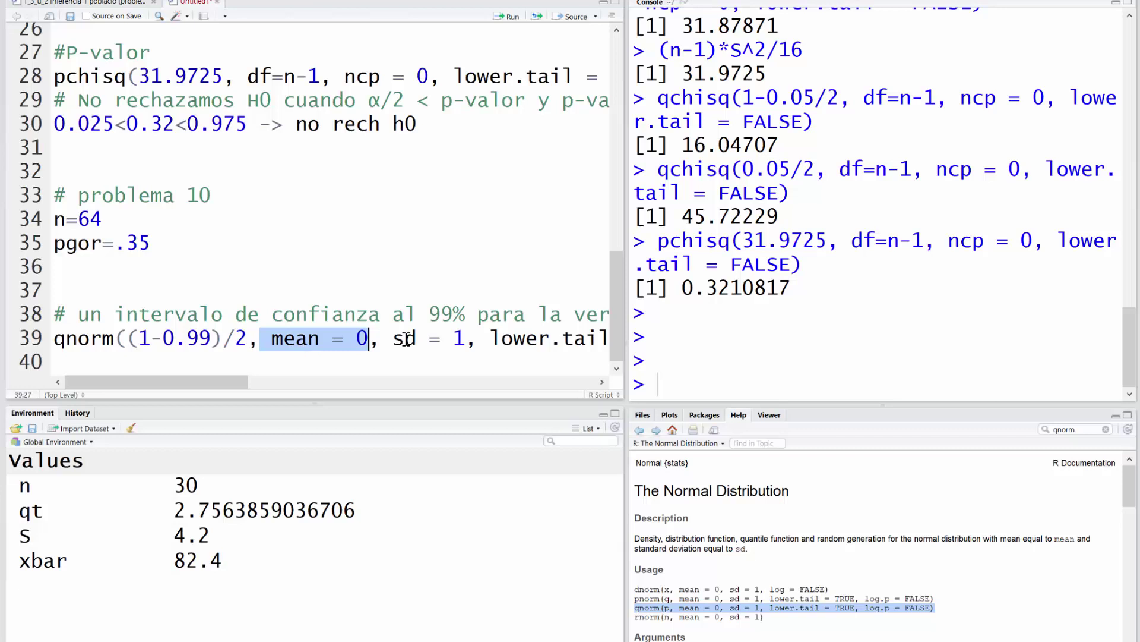
key(shift+Right)
key(shift+Right)
key(shift+Right)
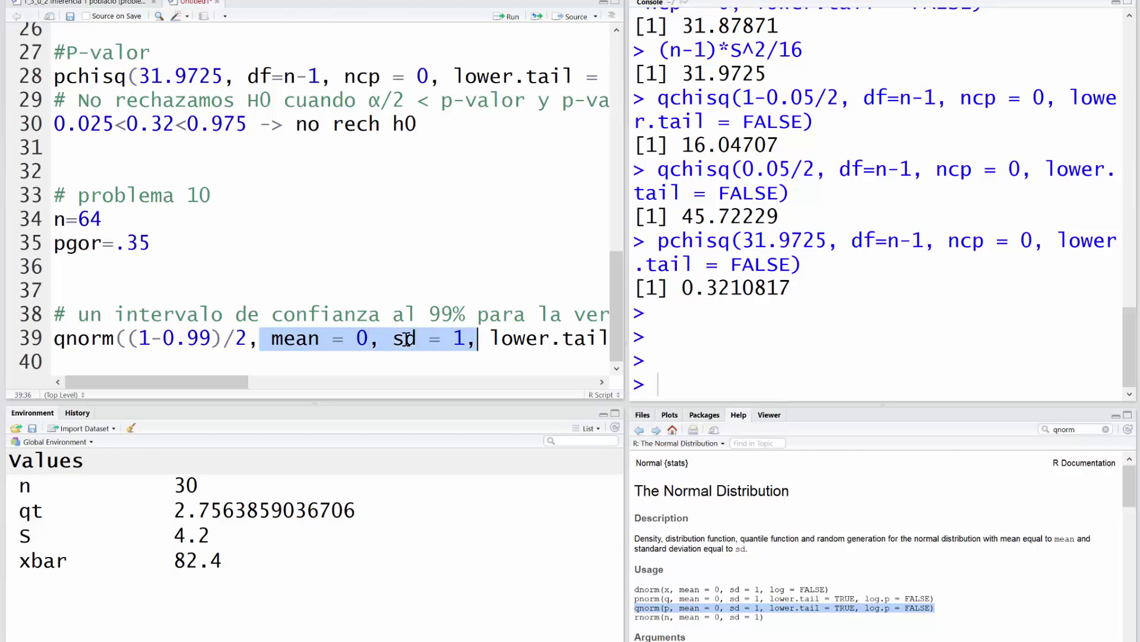
key(Delete)
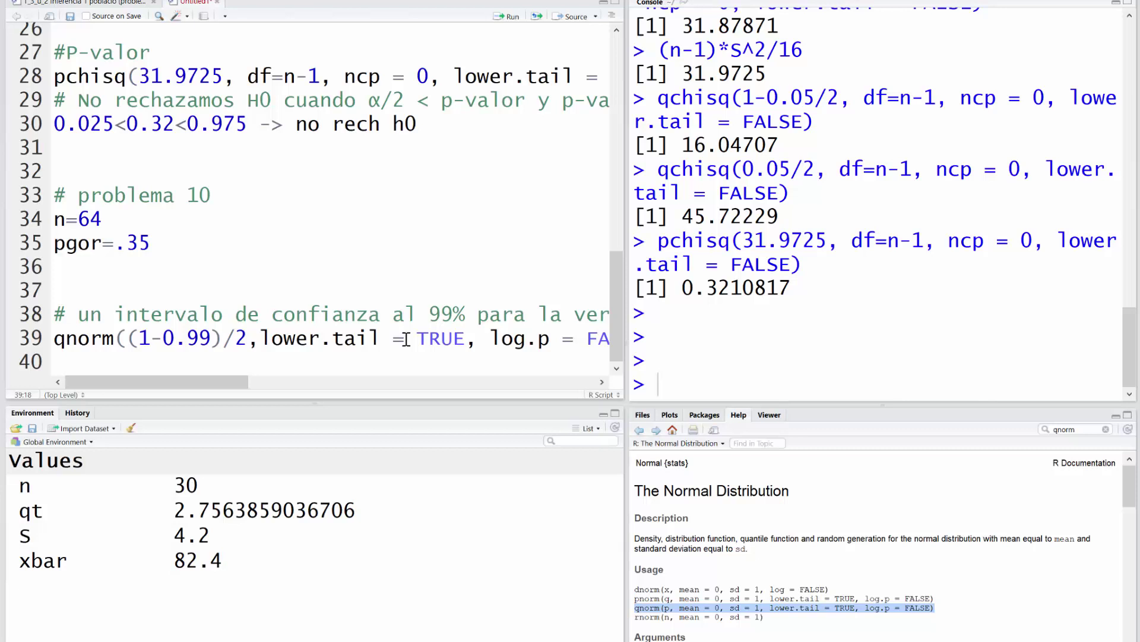
key(Right)
key(Right)
key(Right)
key(Right)
key(Right)
key(Right)
key(Right)
key(Right)
key(Right)
key(Right)
key(Right)
key(Right)
key(Right)
key(shift+Right)
key(shift+Right)
key(shift+Right)
key(shift+Right)
key(shift+Right)
key(shift+Right)
key(shift+Right)
key(shift+Right)
key(shift+Right)
key(shift+Right)
key(shift+Right)
key(shift+Right)
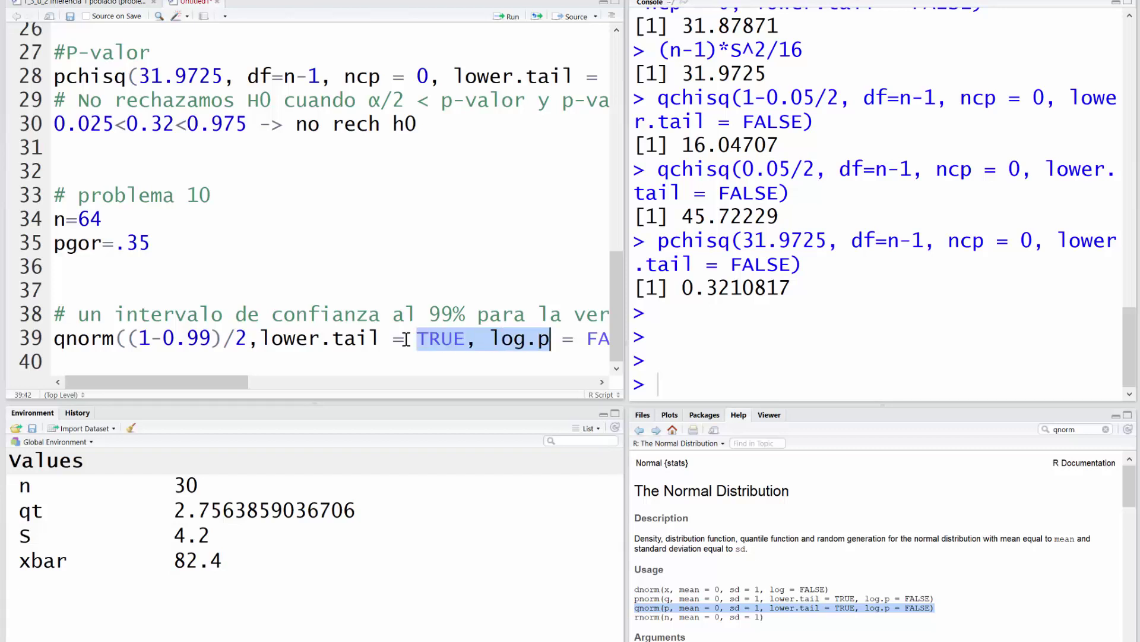
key(shift+Right)
key(shift+Right)
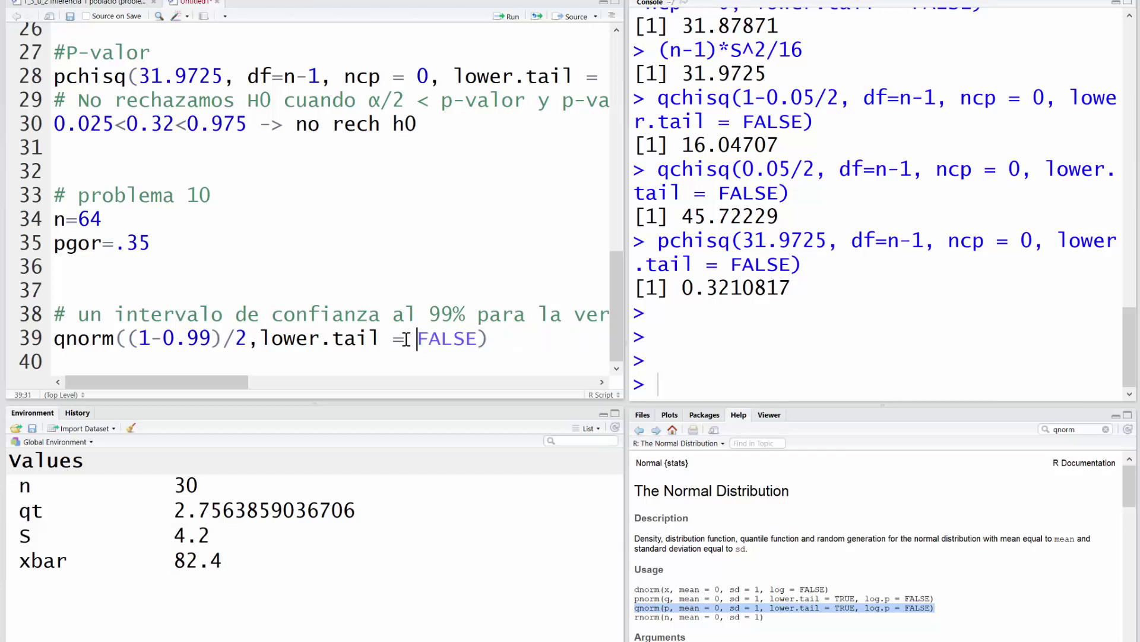
key(Delete)
click(509, 17)
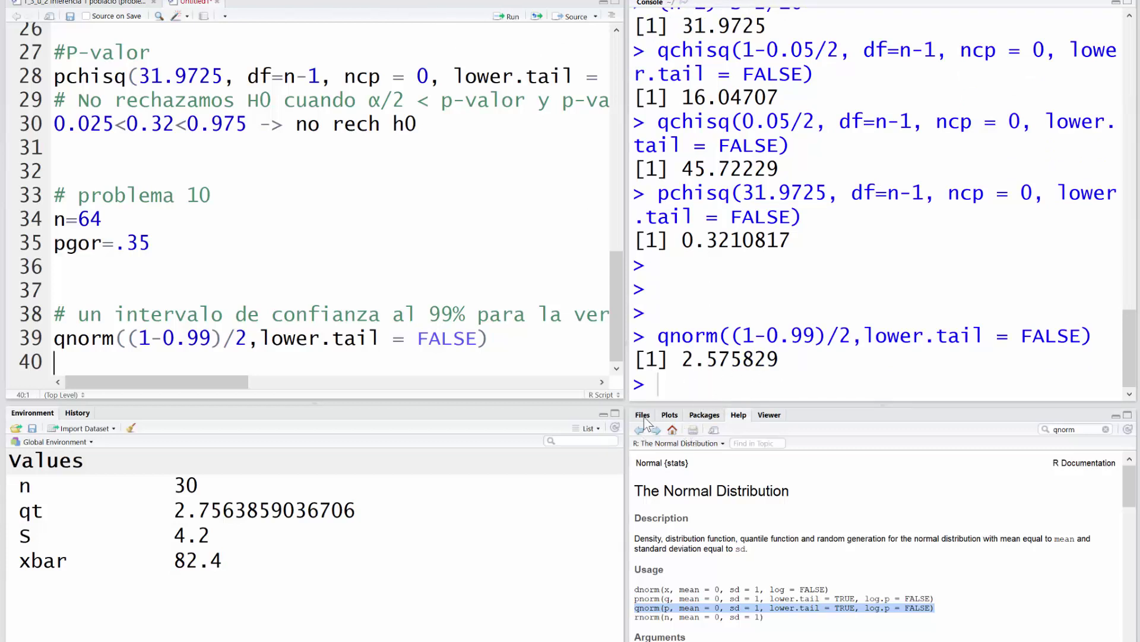
- Prefix the qnorm line with pgor- and append *sqrt(pgor*(1-pgor)/n) for the lower bound
click(54, 339)
key(Return)
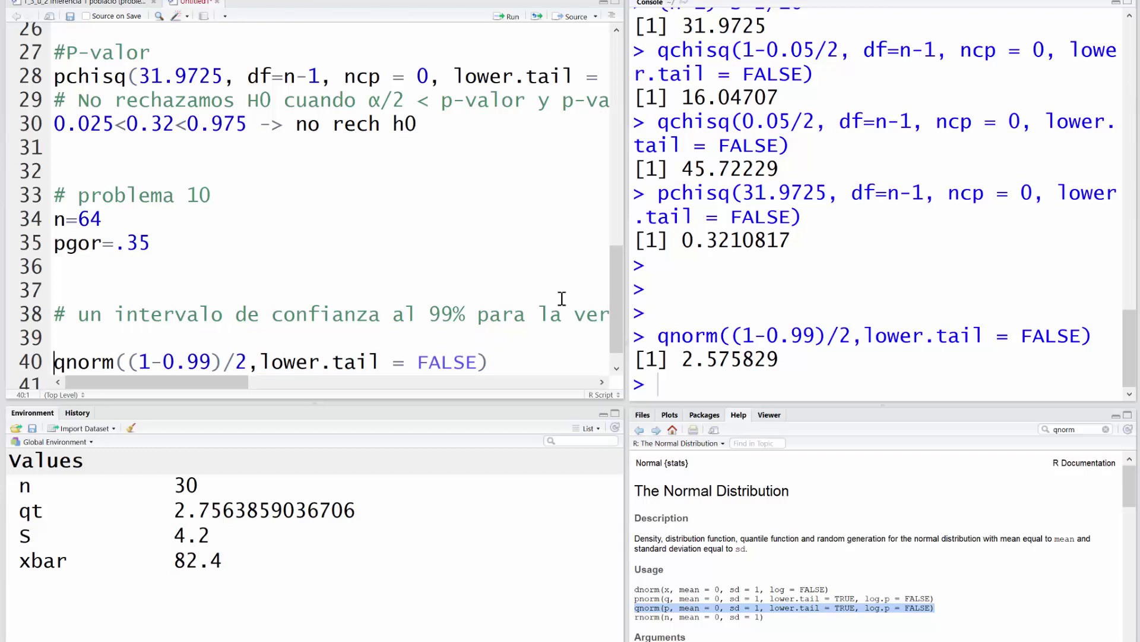
text(p)
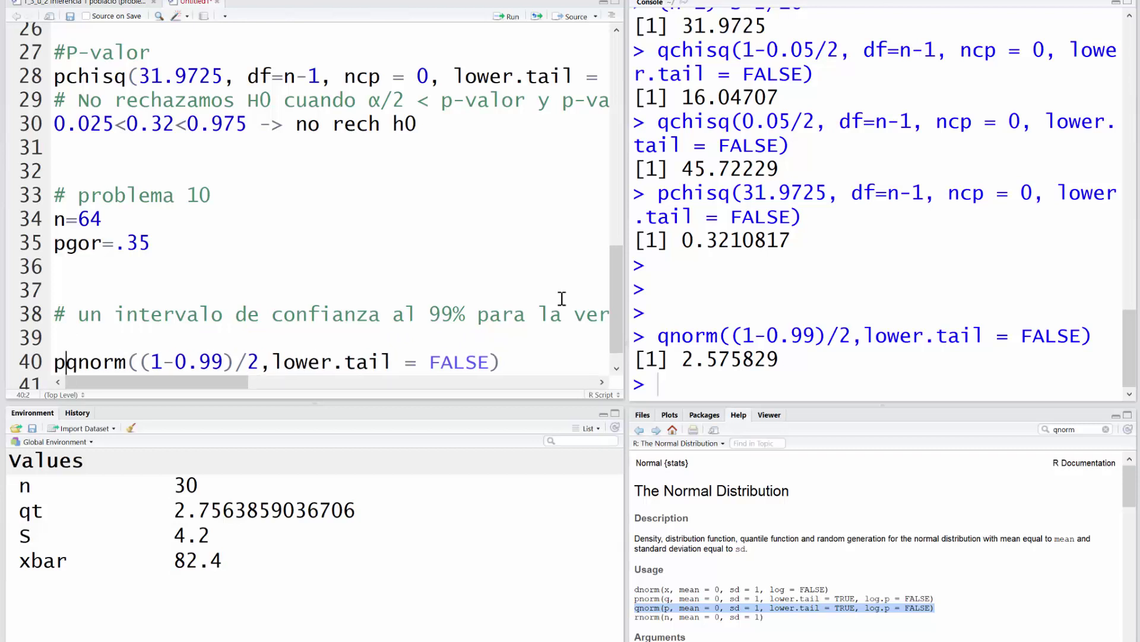
text(gor)
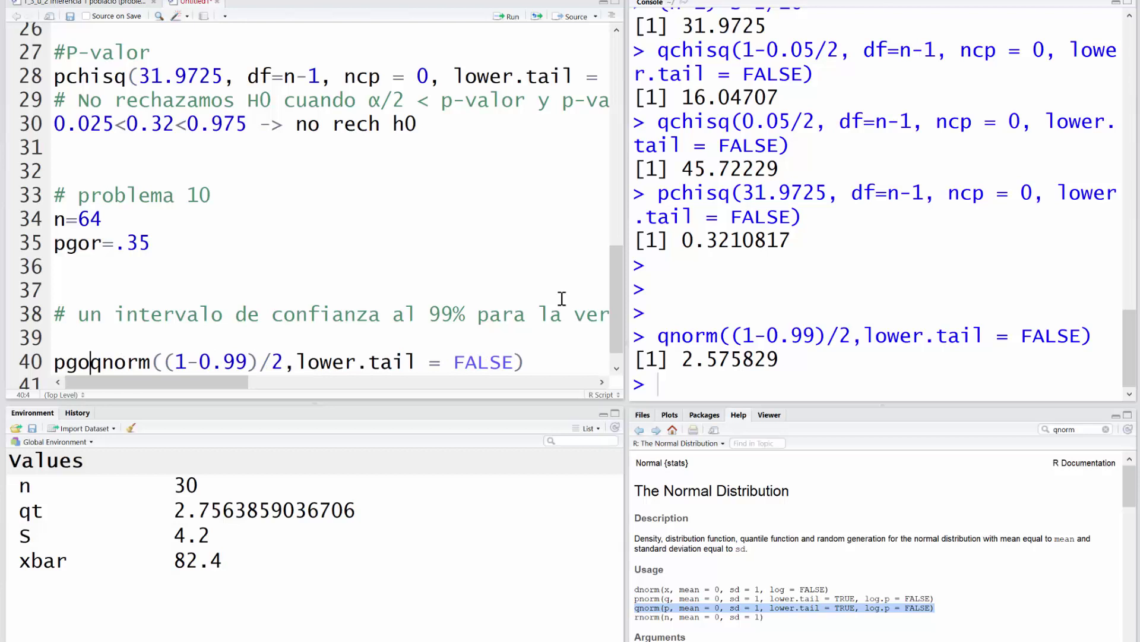
text(-)
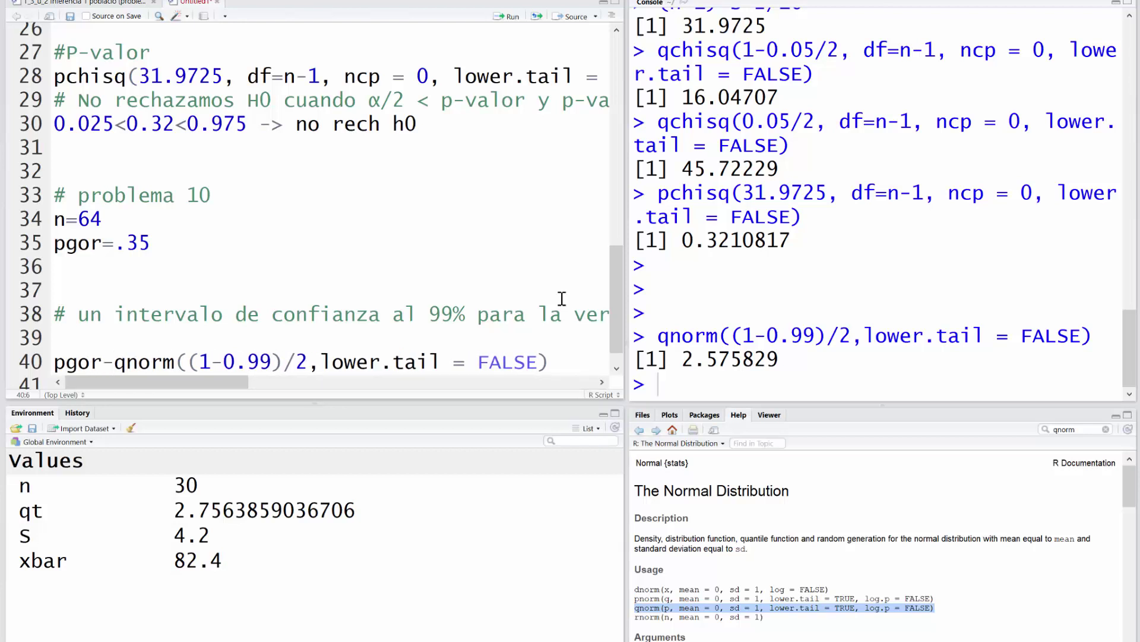
key(Right)
key(Right)
key(Right)
key(Right)
key(Right)
key(Right)
key(Right)
key(Right)
key(Right)
key(Right)
key(Right)
key(Right)
key(Right)
key(Right)
key(Right)
key(Right)
key(Right)
key(Right)
key(Right)
key(Right)
key(Right)
key(Right)
key(Right)
key(Right)
key(Right)
key(Right)
key(Right)
key(Right)
key(Right)
text(*sqr)
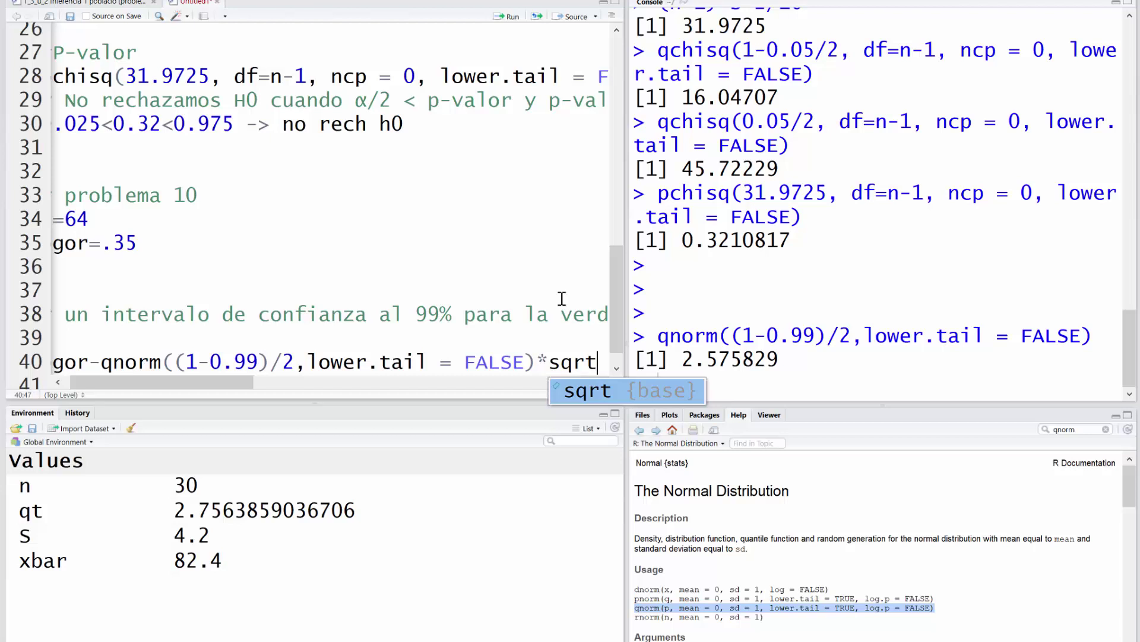
key(Escape)
text(()
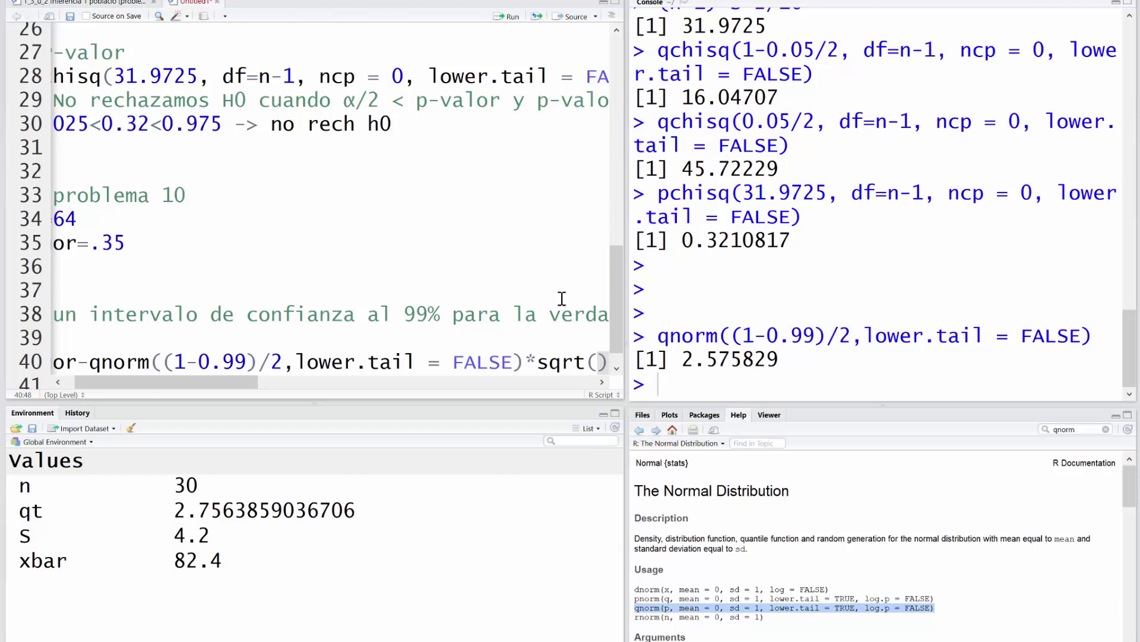
text(pgor)
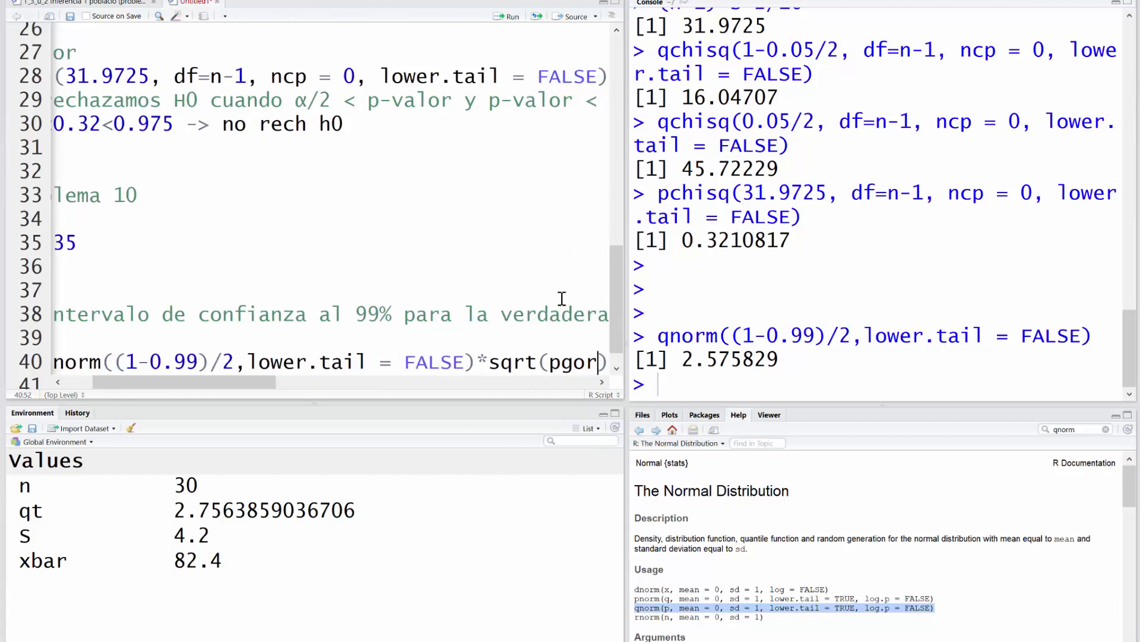
text(*()
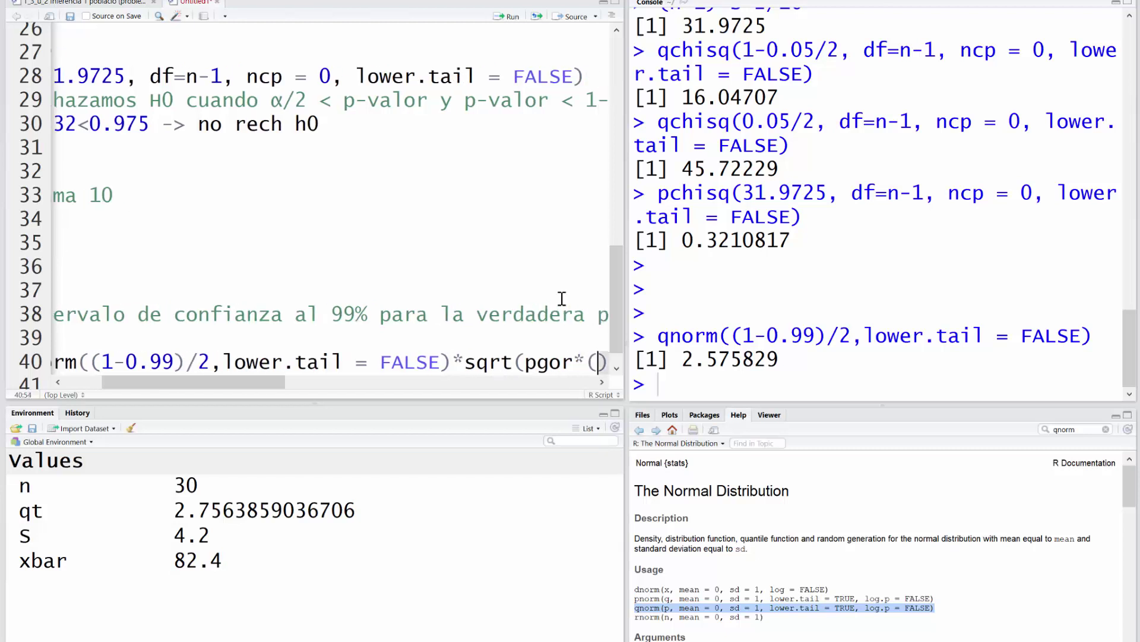
text(1-)
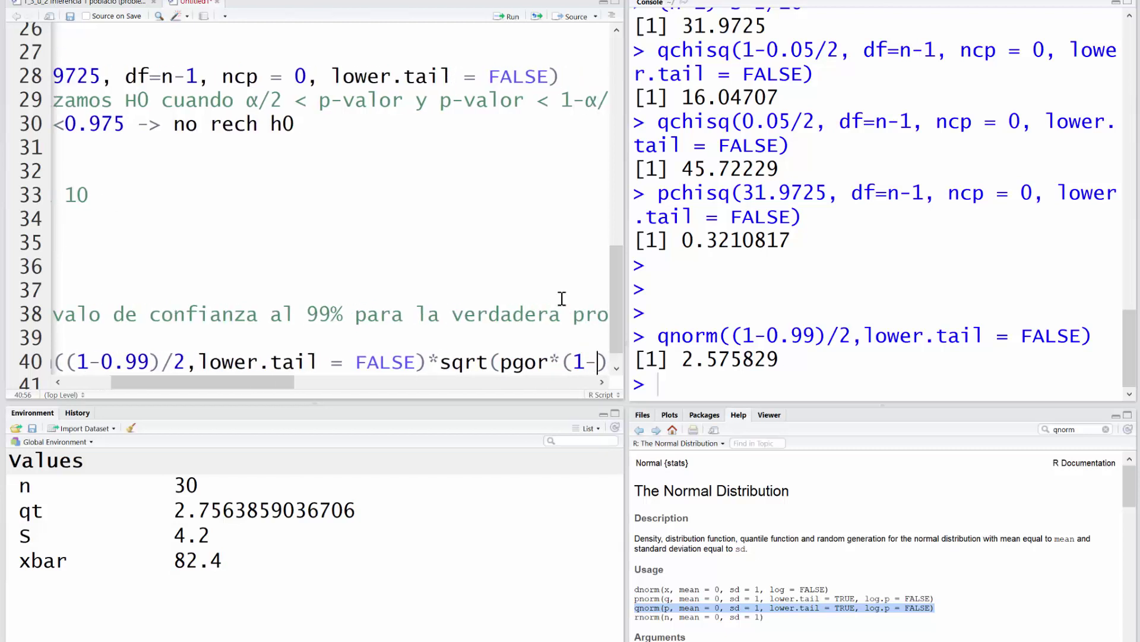
text(pgor)
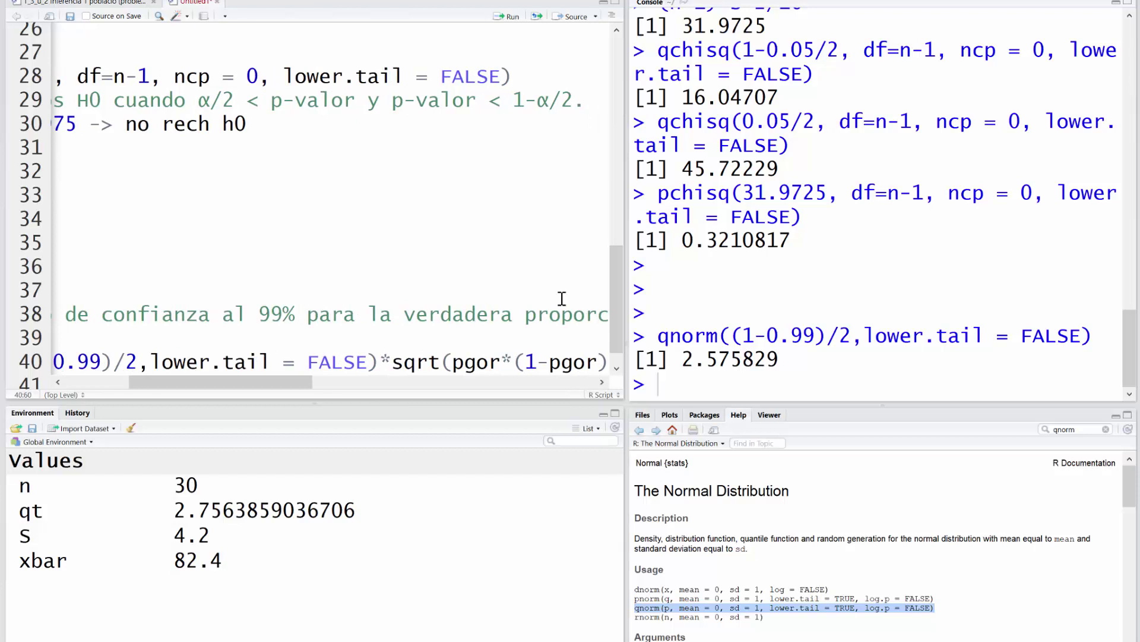
text())
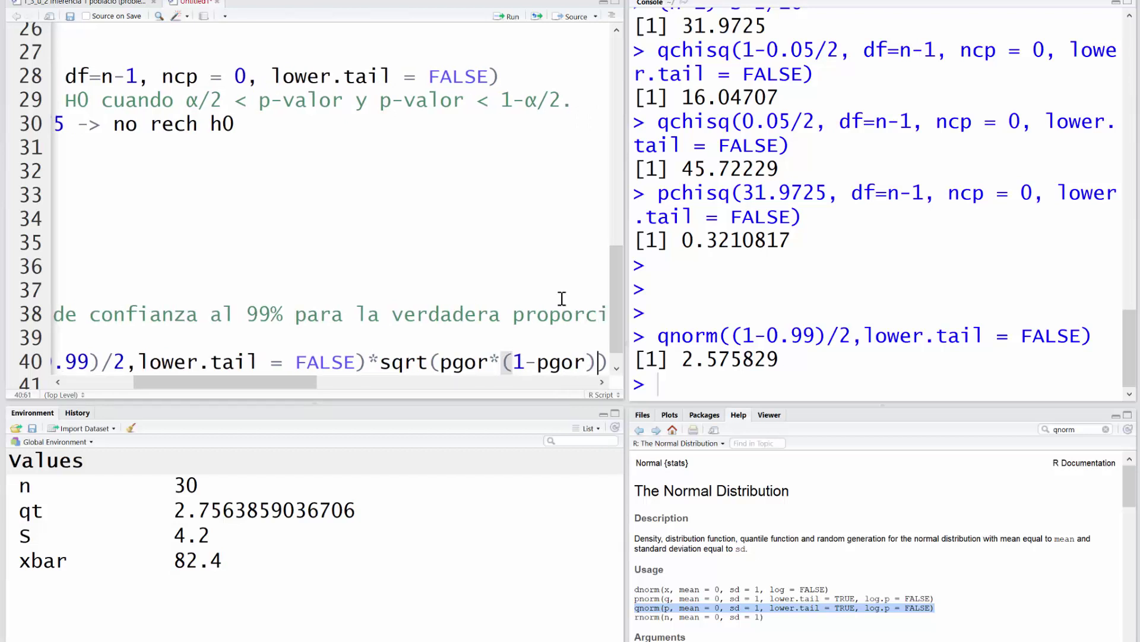
text(/)
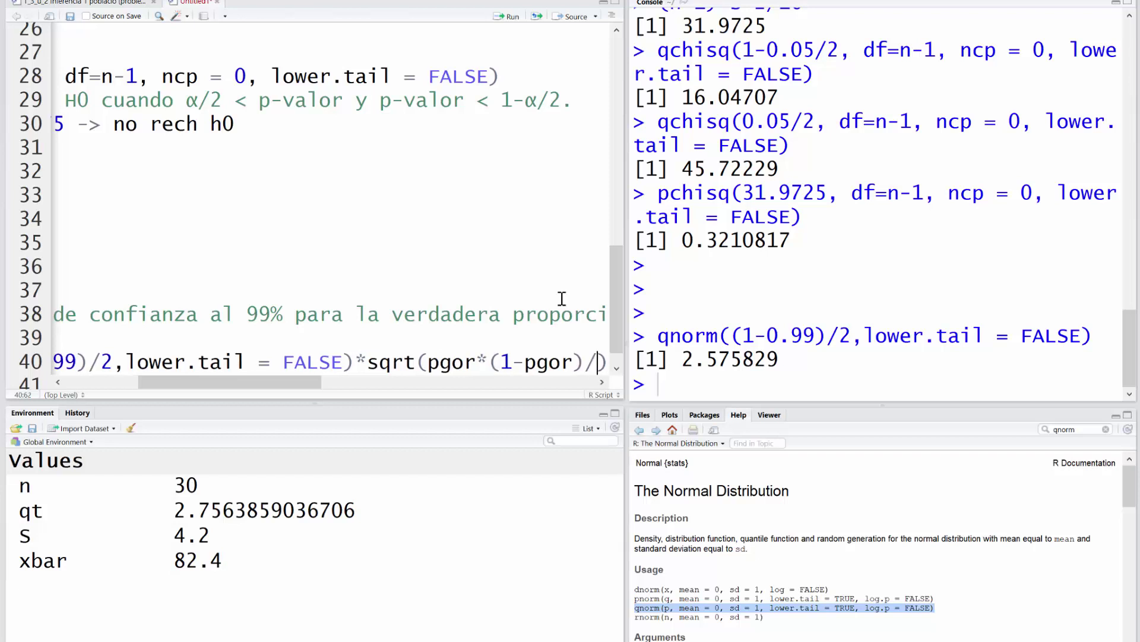
text(n)
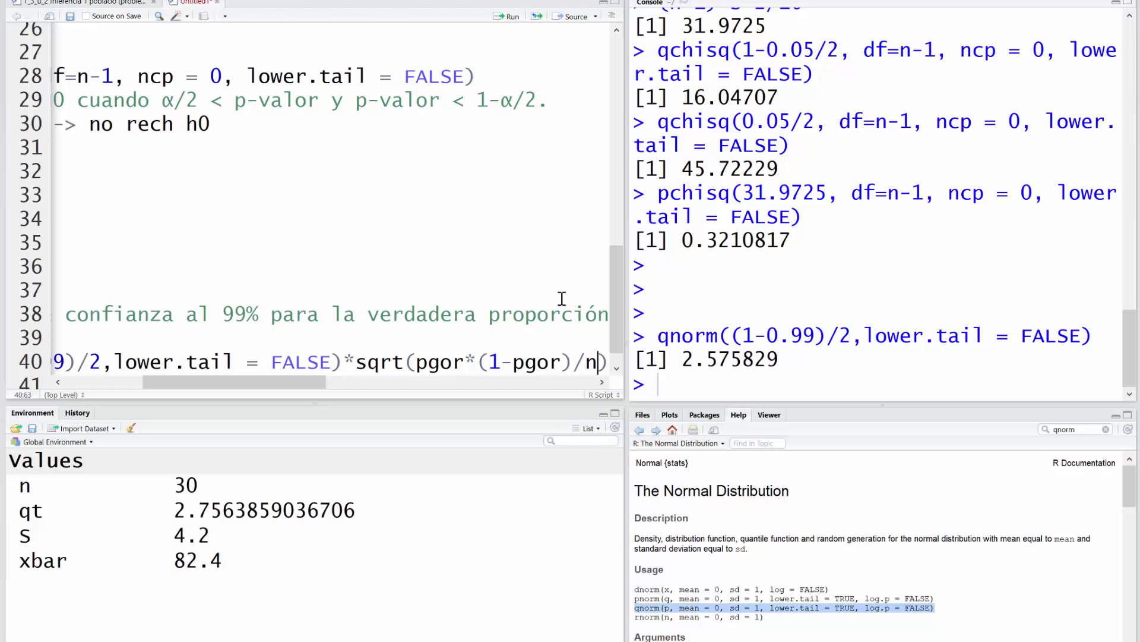
scroll(544, 285, down, 1)
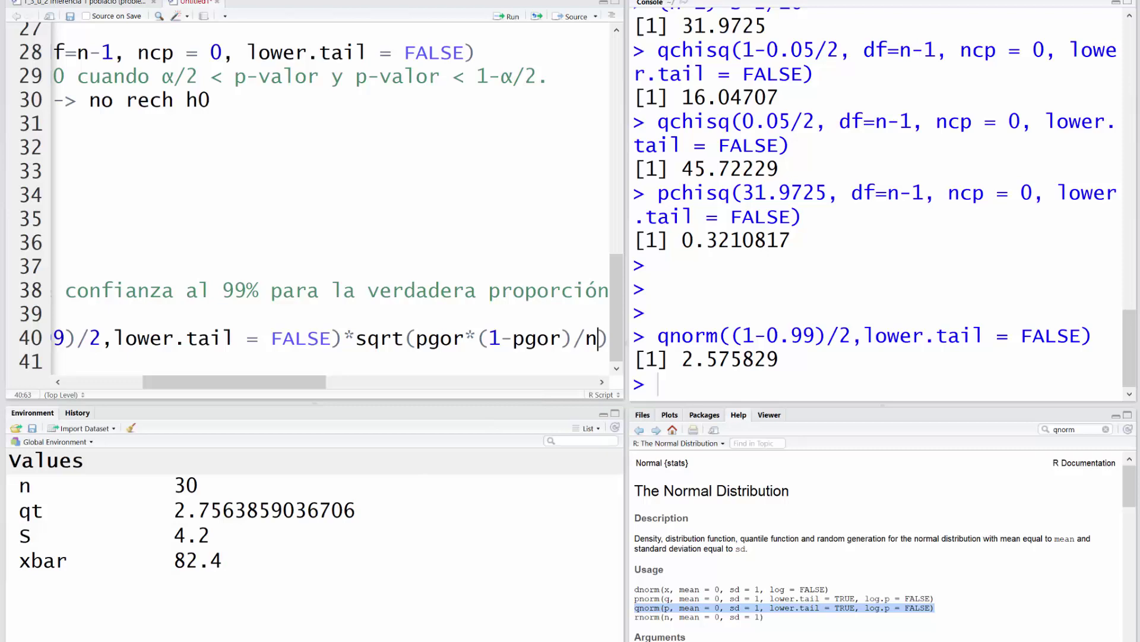
- Run the lower-bound line, get "object 'pgor' not found", and request clearing all environment objects
click(145, 608)
click(509, 16)
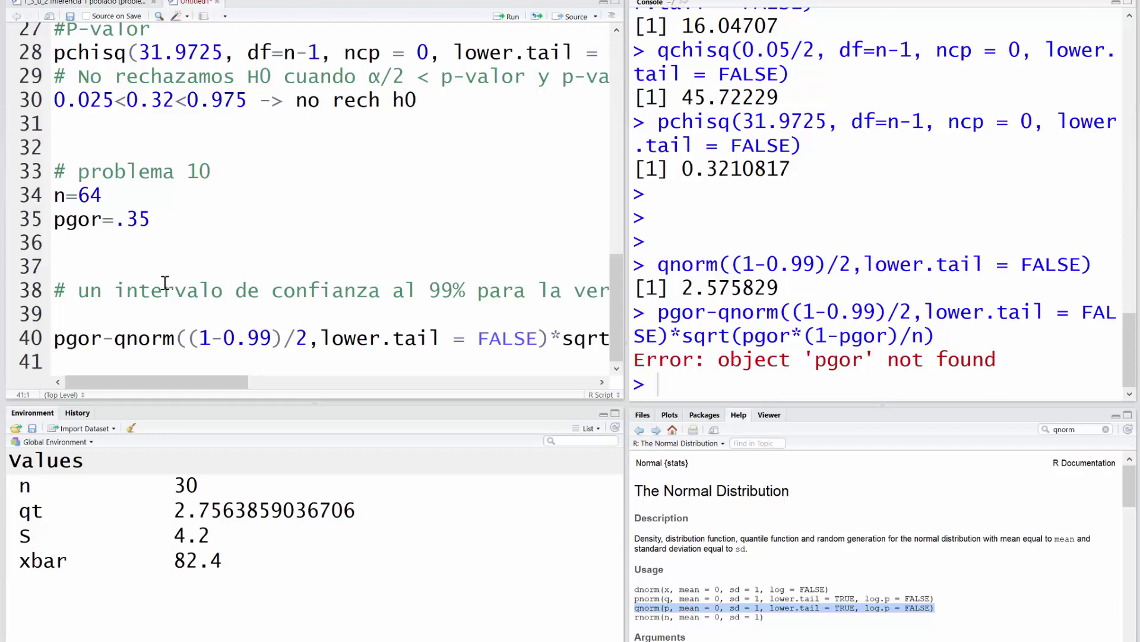
click(165, 189)
click(131, 428)
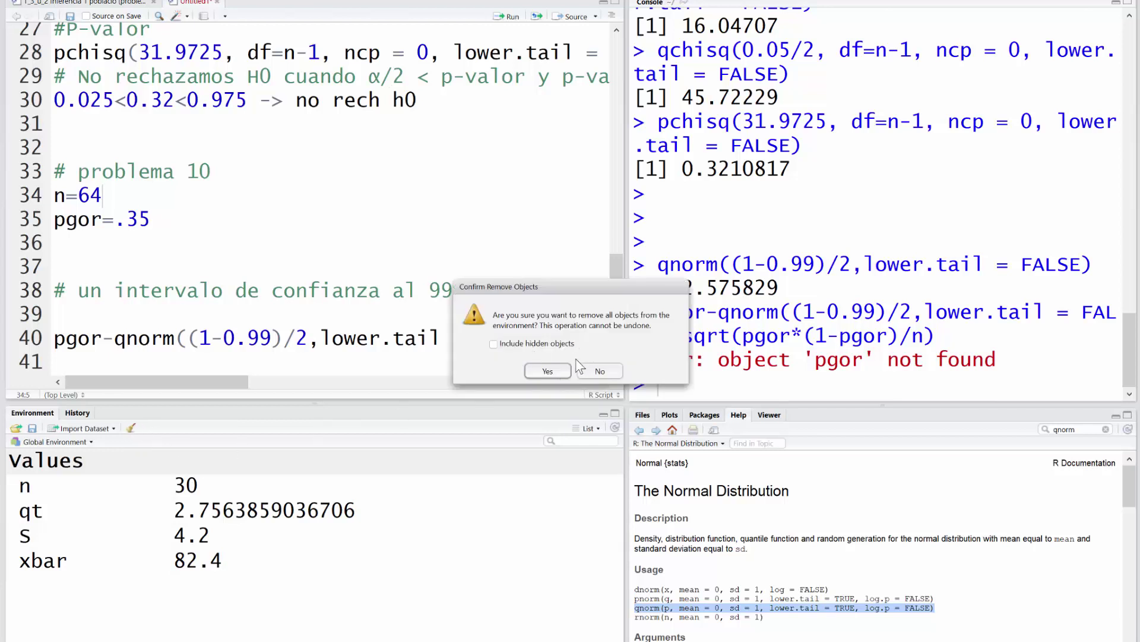
- Clear the environment, rerun n=64 and pgor=.35, then rerun the lower bound to get 0.196426
click(553, 371)
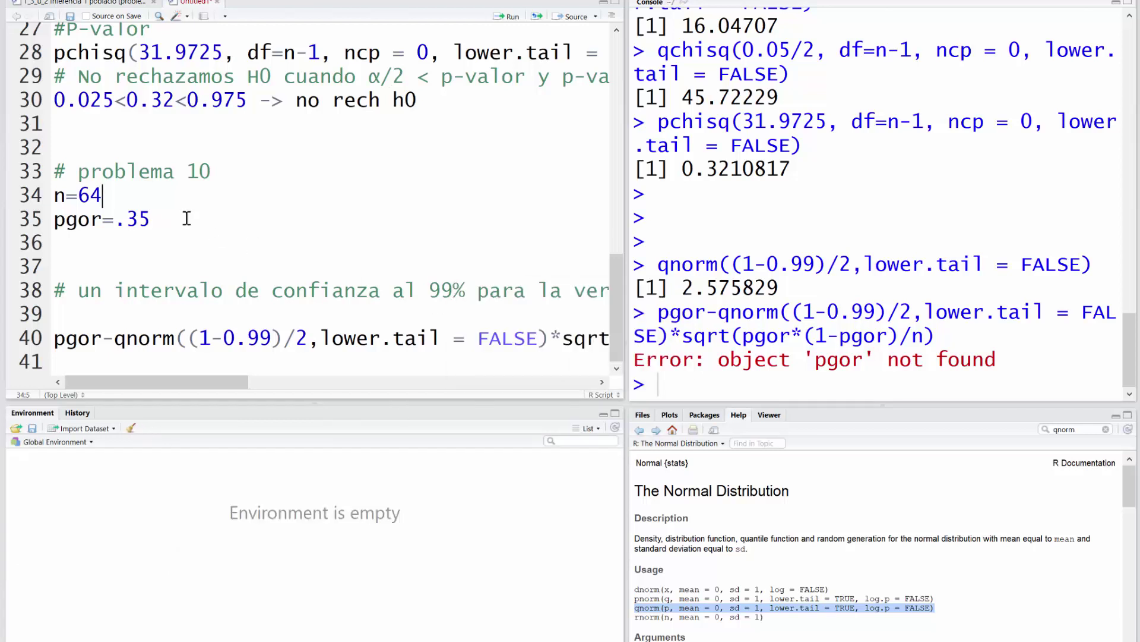
click(503, 19)
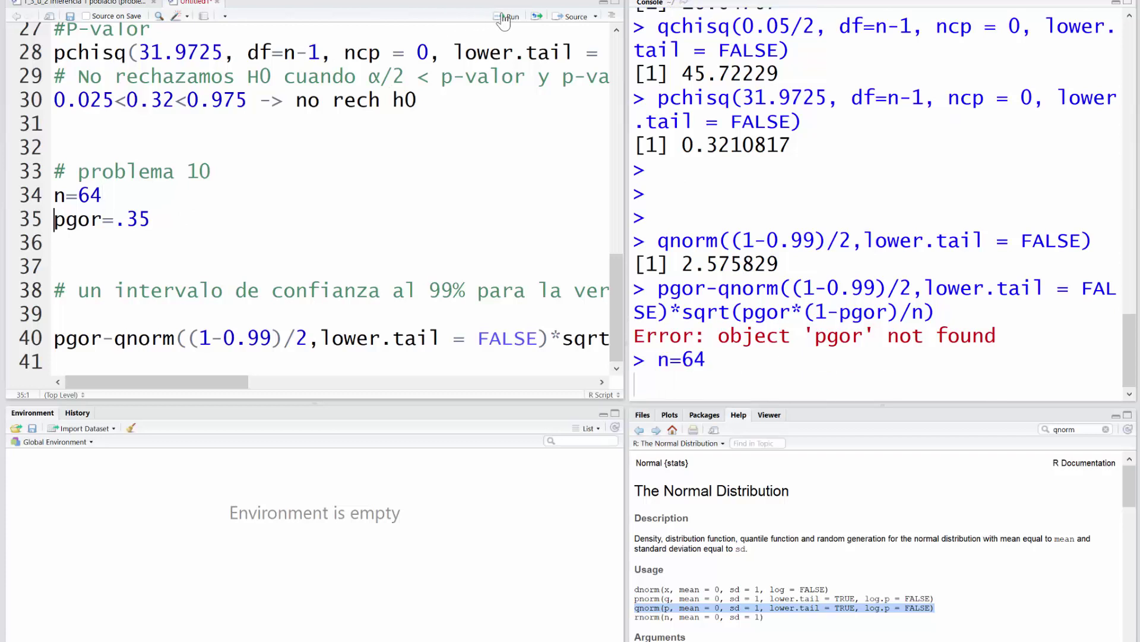
click(503, 19)
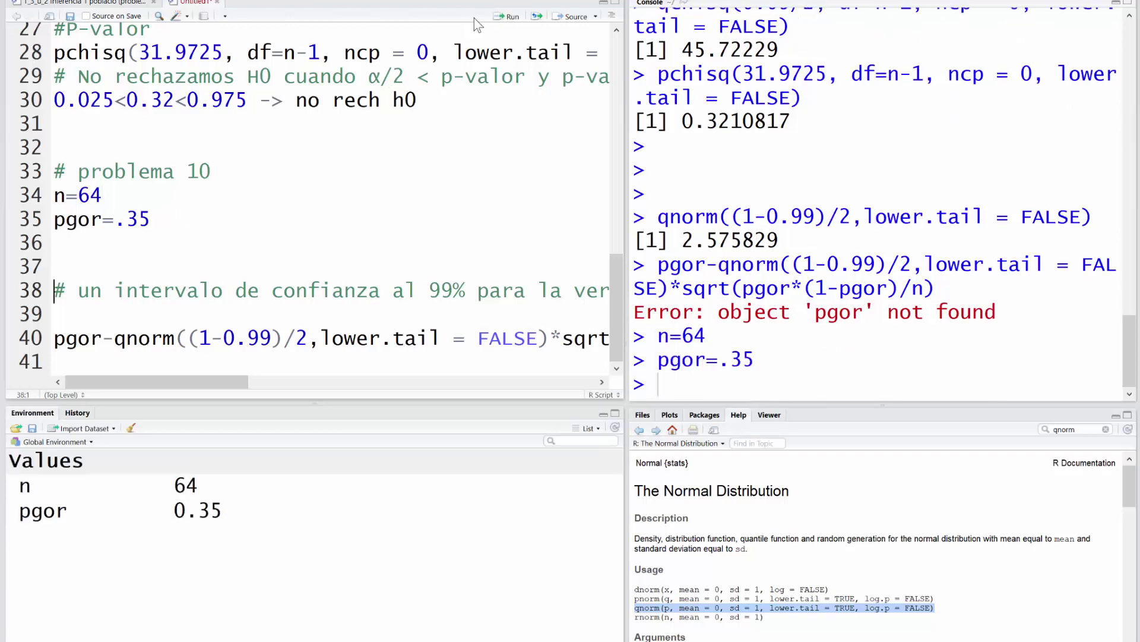
click(91, 337)
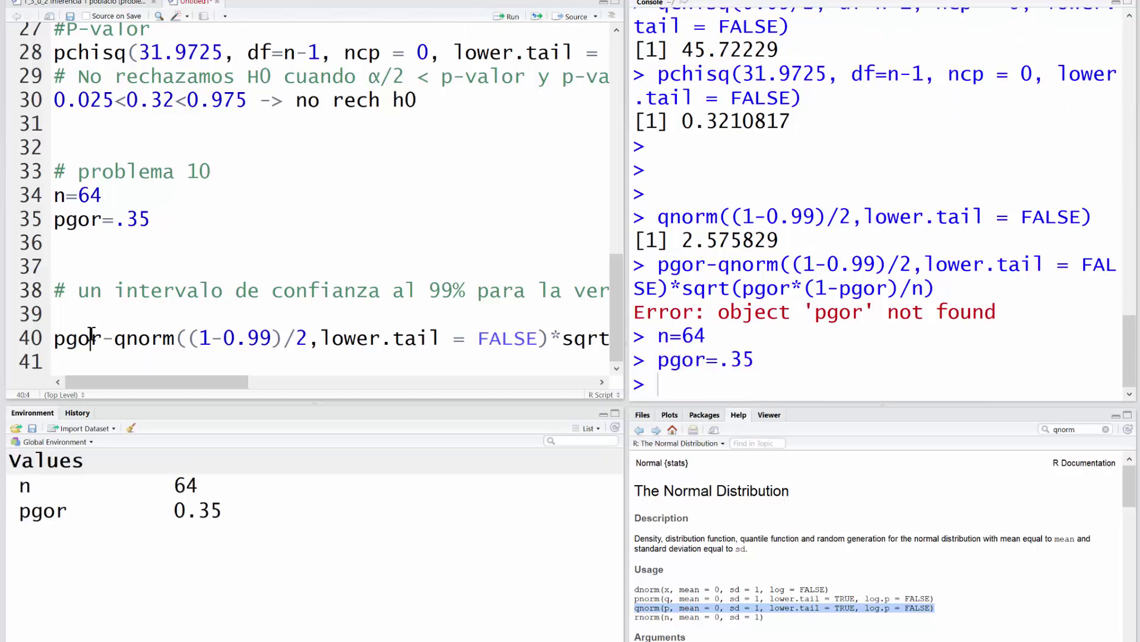
click(504, 18)
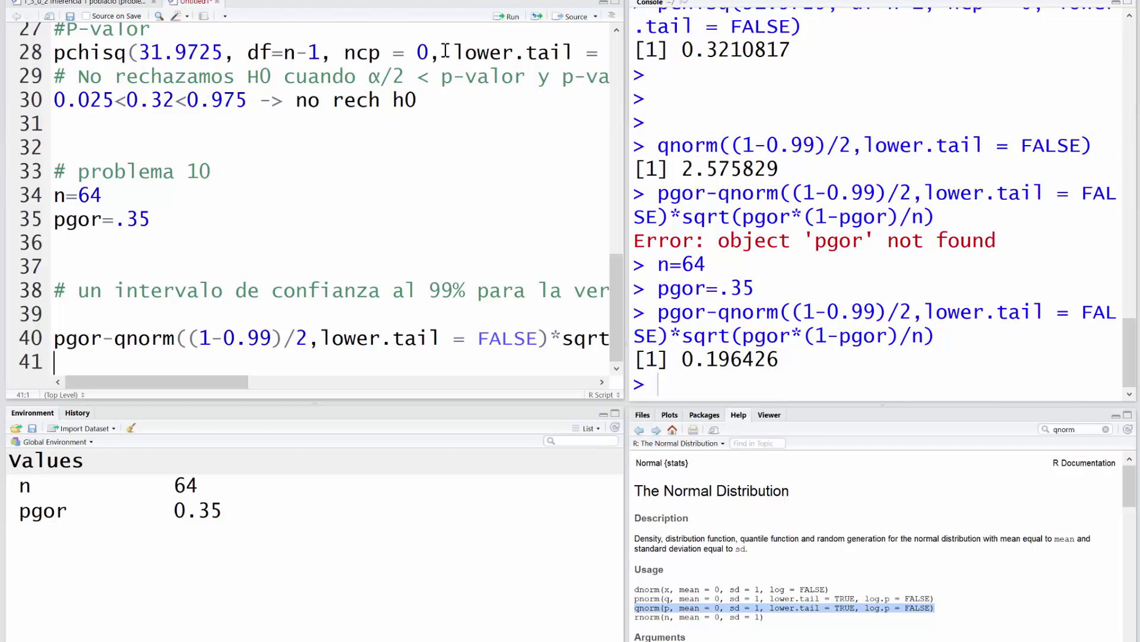
click(54, 337)
key(shift+Down)
- Duplicate the lower-bound line, change '-' to '+', and run it to get 0.503574
text(pgor-qnorm((1-0.99)/2,lower.tail = FALSE)*sqrt(pgor*(1-pgor)/n))
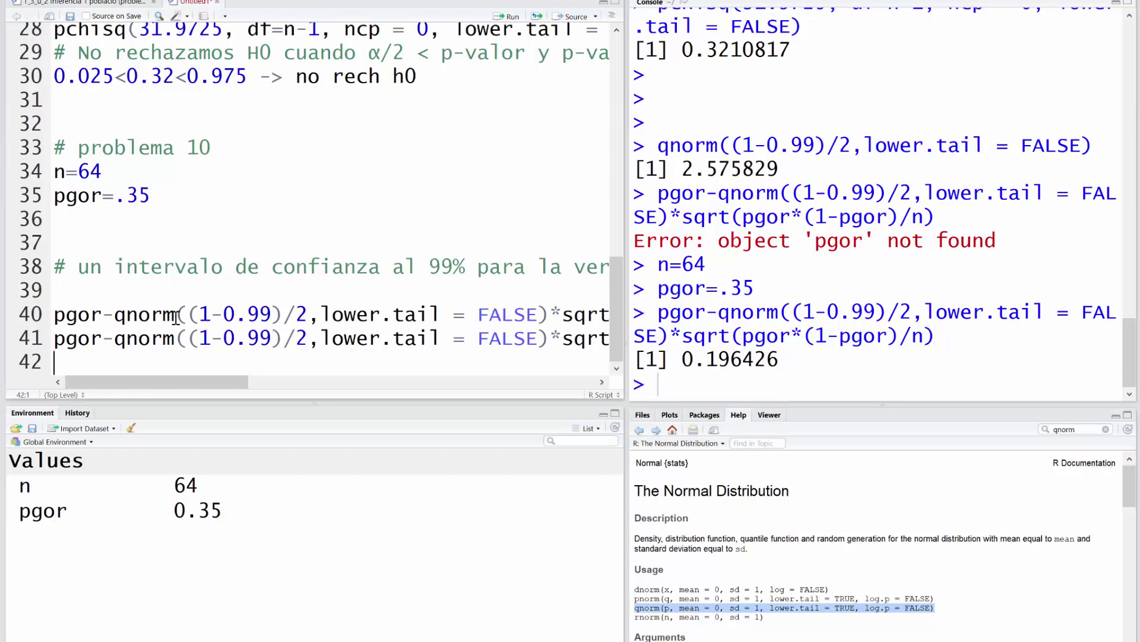
double_click(108, 338)
text(+)
click(508, 17)
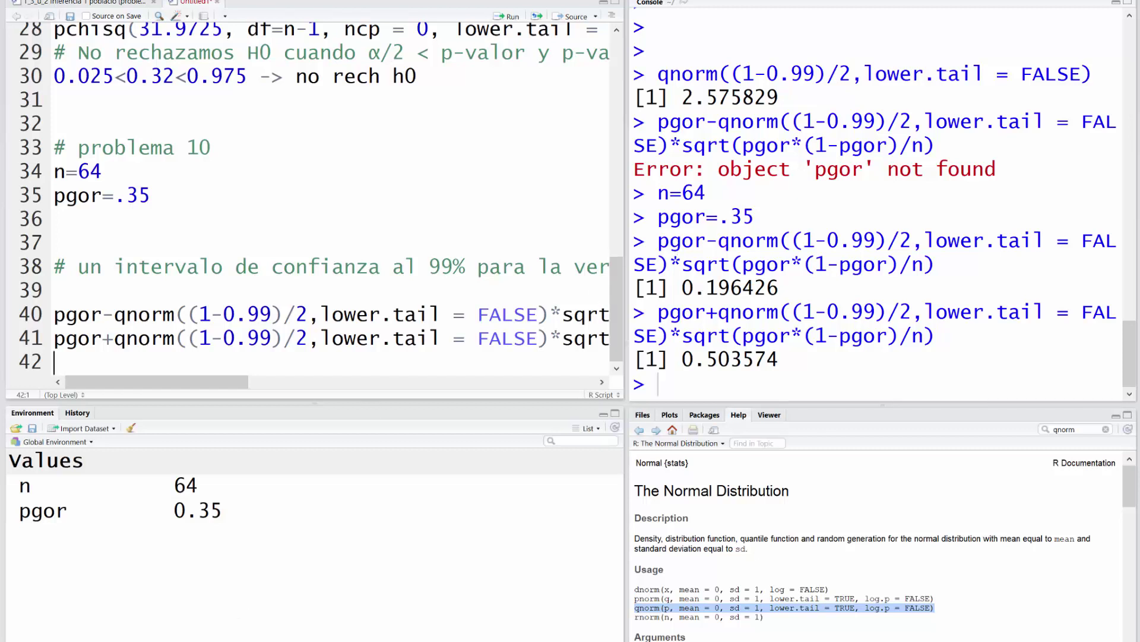
- Bring up the exercise PDF and select problem 10's paragraph on the 1% significance test
mouse_move(285, 639)
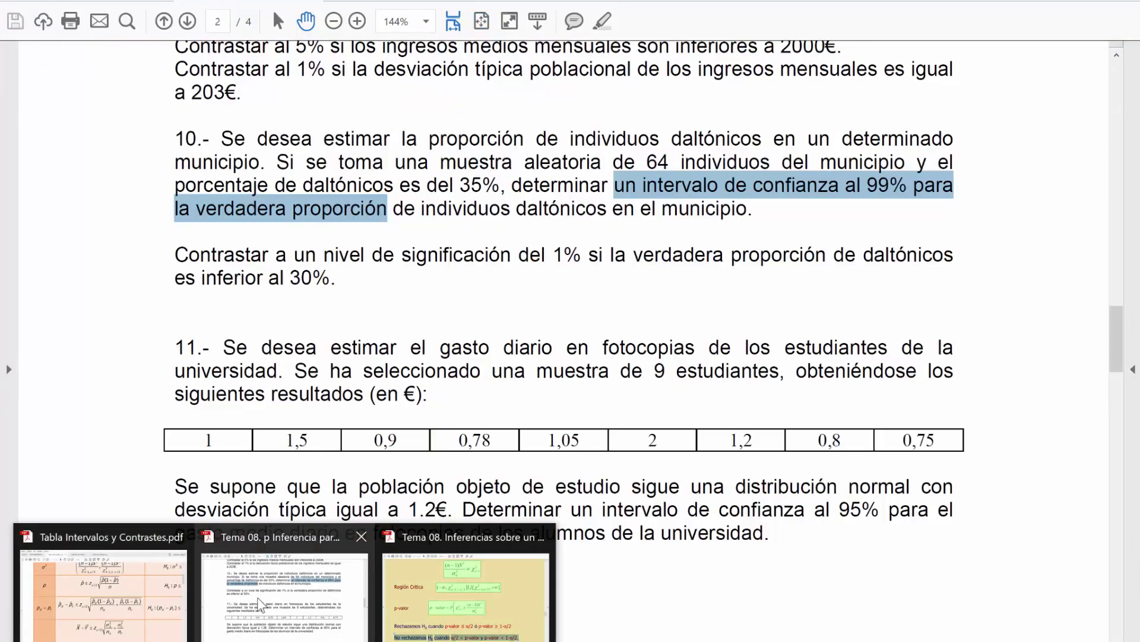
click(258, 597)
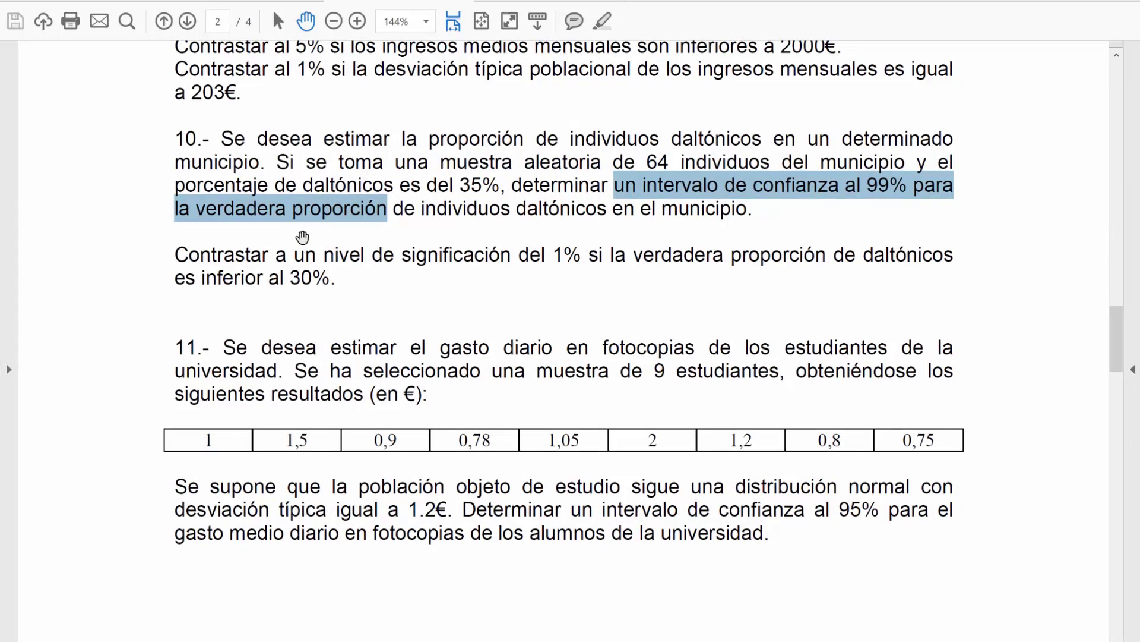
drag(172, 254, 309, 346)
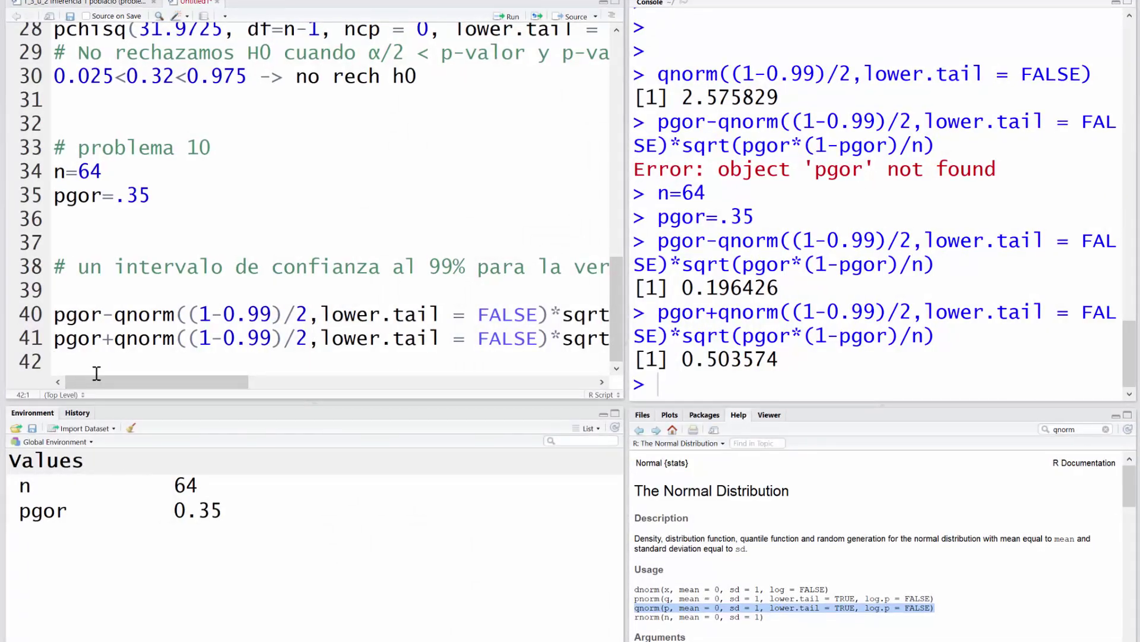
- Paste the 1% test statement below the interval code as one '#' comment ending 'al 30%.'
key(Return)
key(Return)
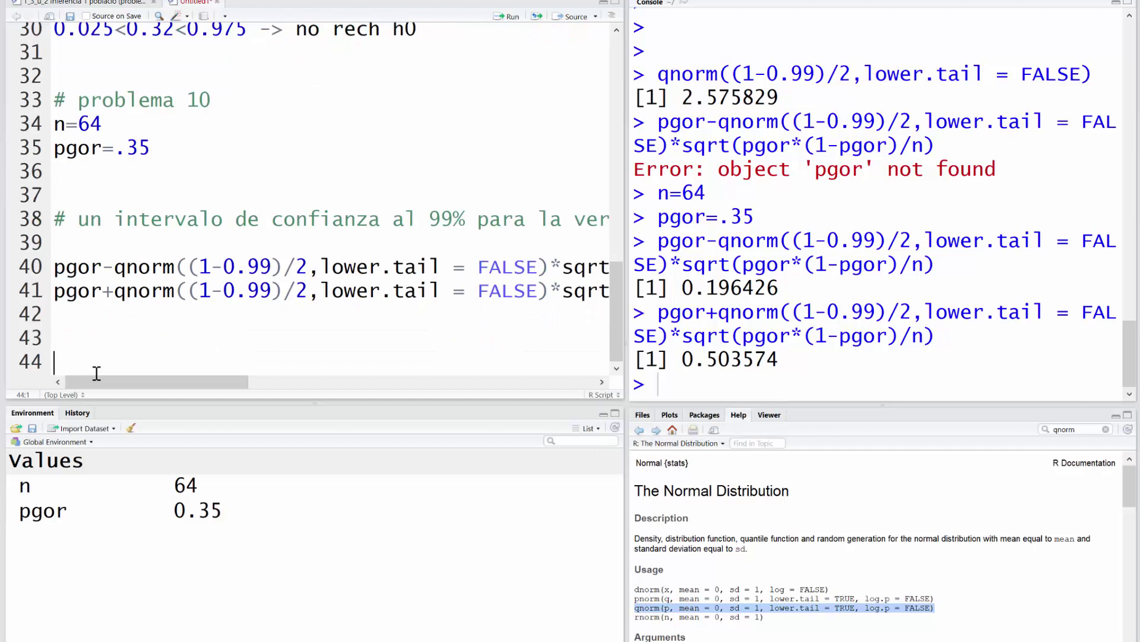
text(#)
key(ctrl+v)
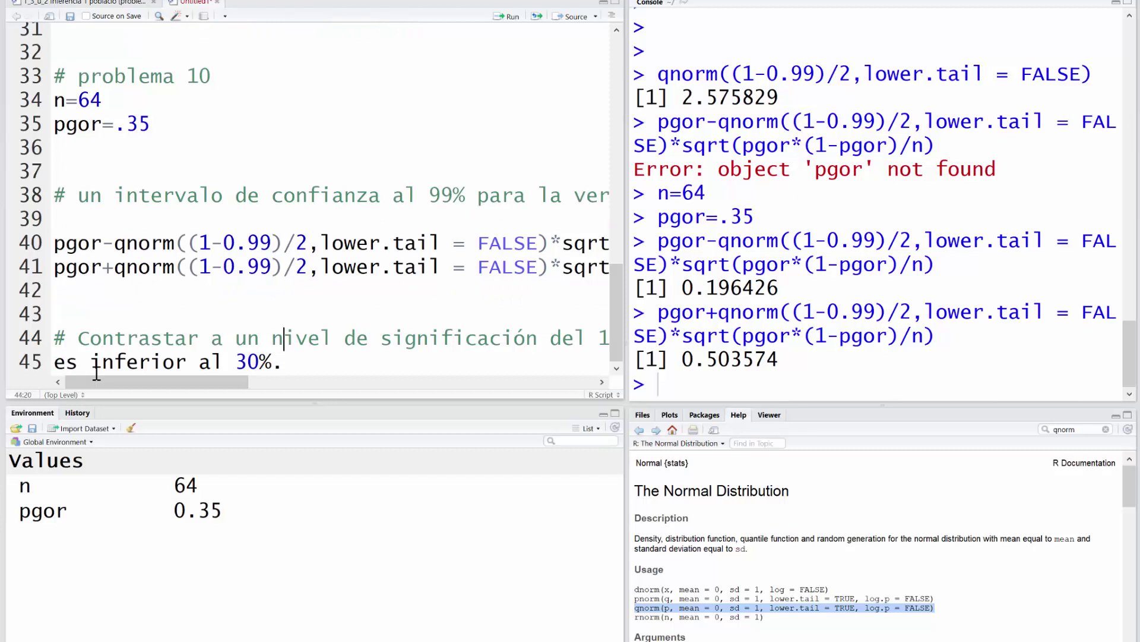
key(End)
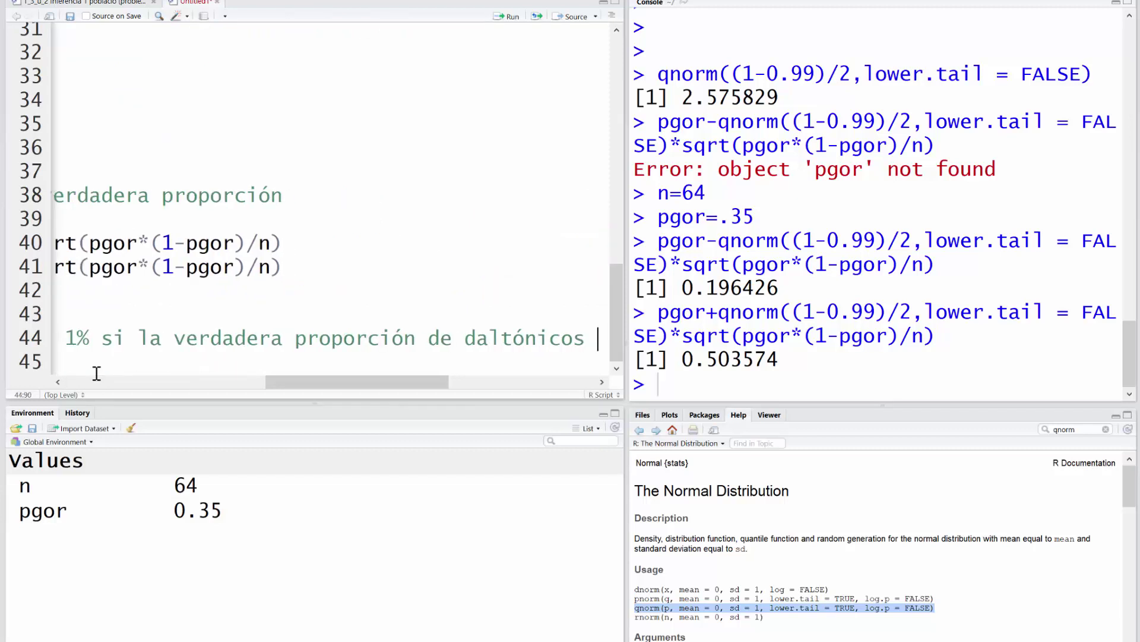
key(Delete)
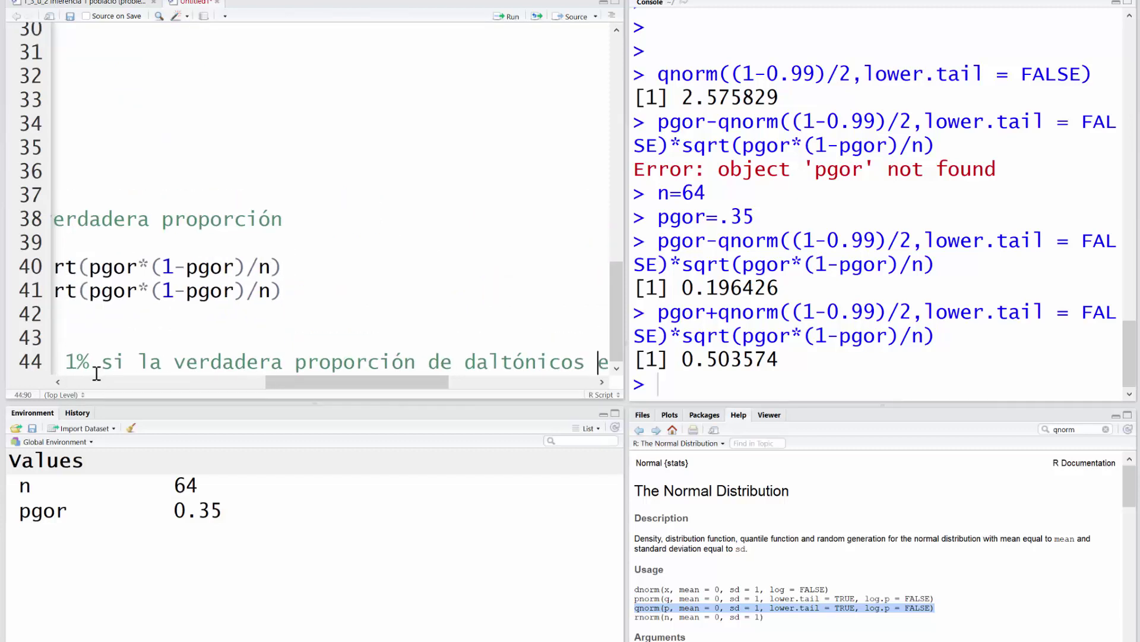
key(Right)
key(Right)
key(Right)
key(Right)
key(Right)
key(Right)
key(Right)
key(Right)
key(Right)
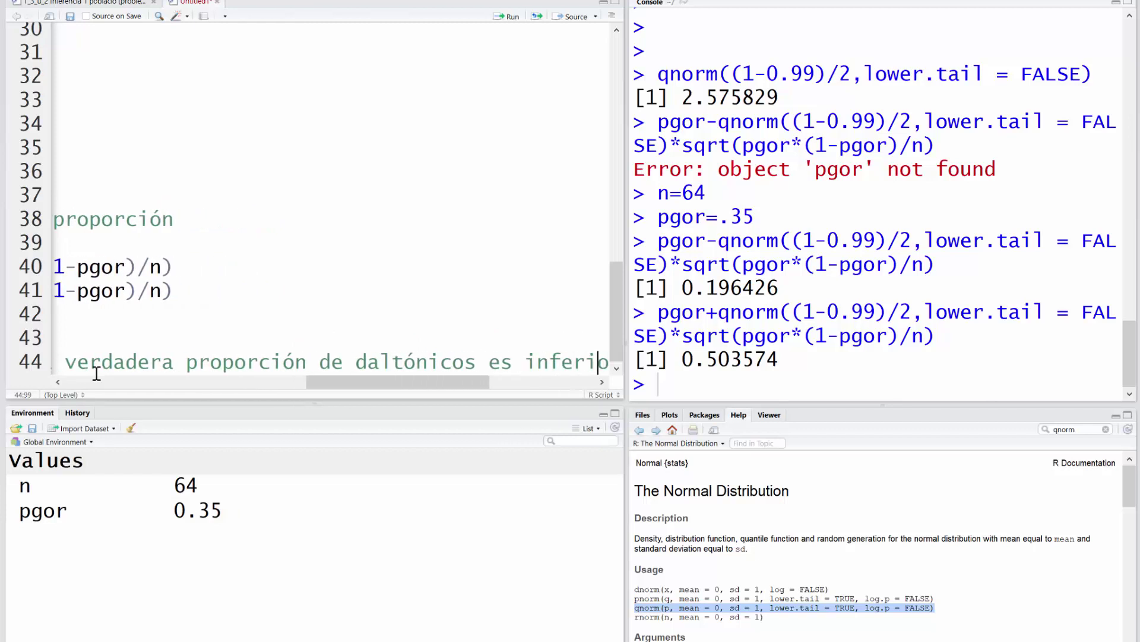
key(Right)
key(Right)
key(Right)
key(Left)
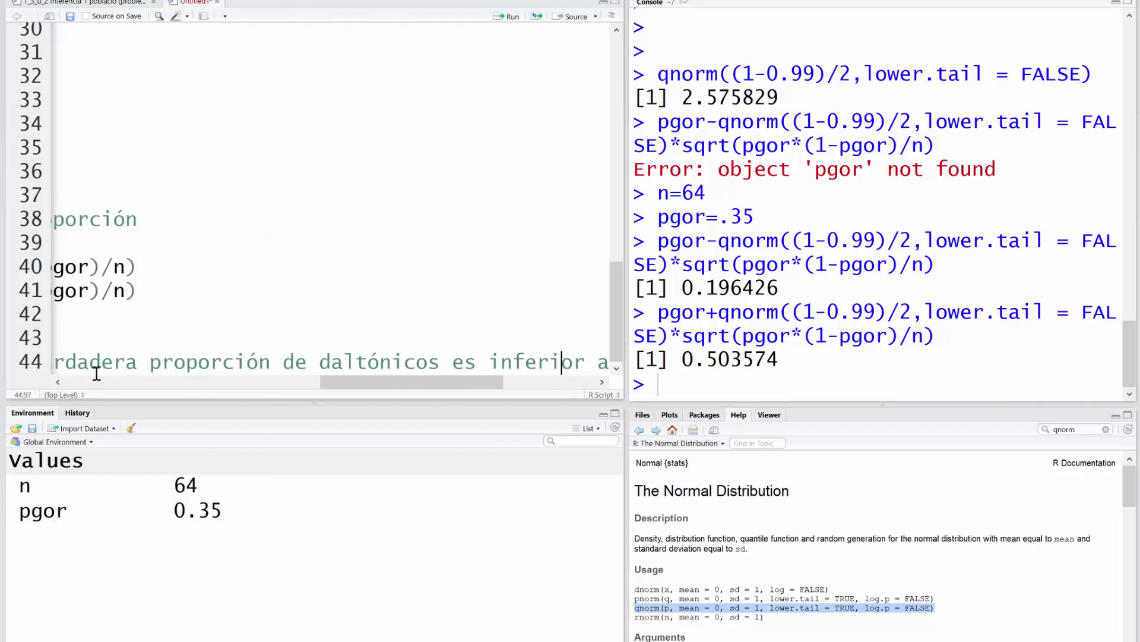
key(End)
text(l 30%.)
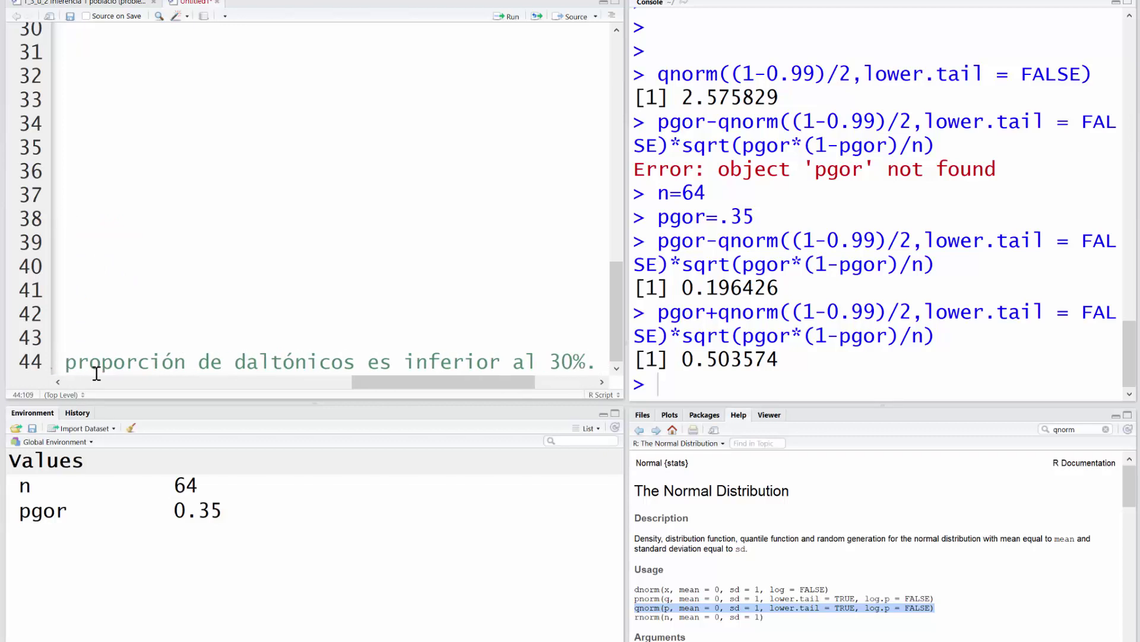
- Add '# H0' and '# H1' comment lines under the test statement
key(Return)
key(Return)
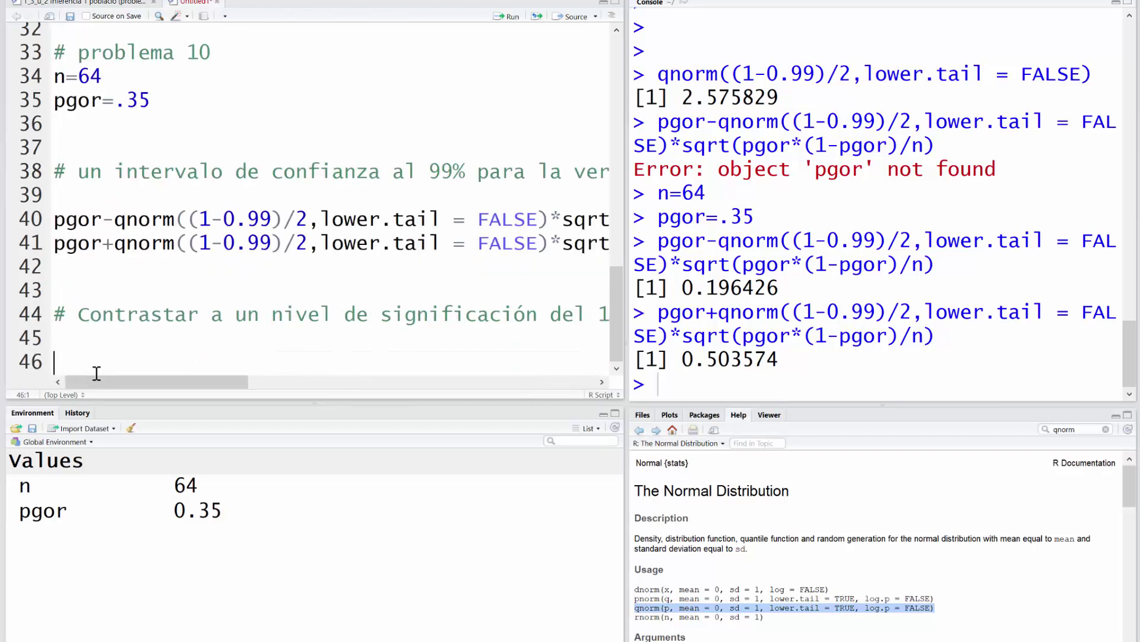
key(Up)
text(# H0)
key(Return)
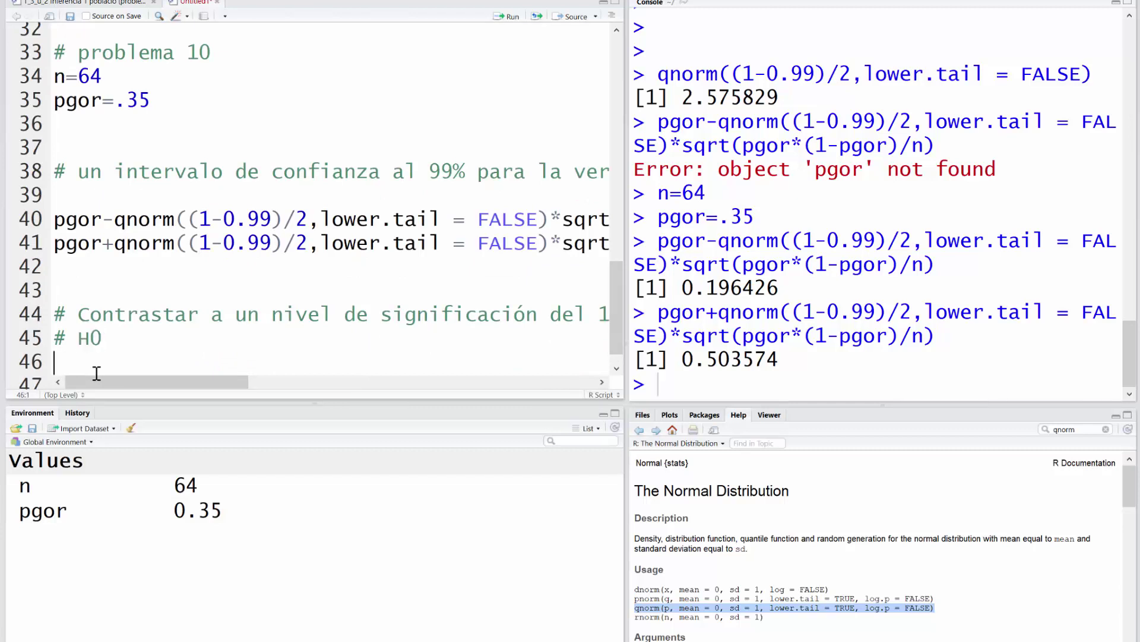
text(# H1)
- Complete the hypotheses as H1 p<0.30 and H0 p >= 0.3
key(Up)
key(Left)
key(Left)
key(Left)
key(Left)
key(Left)
key(Left)
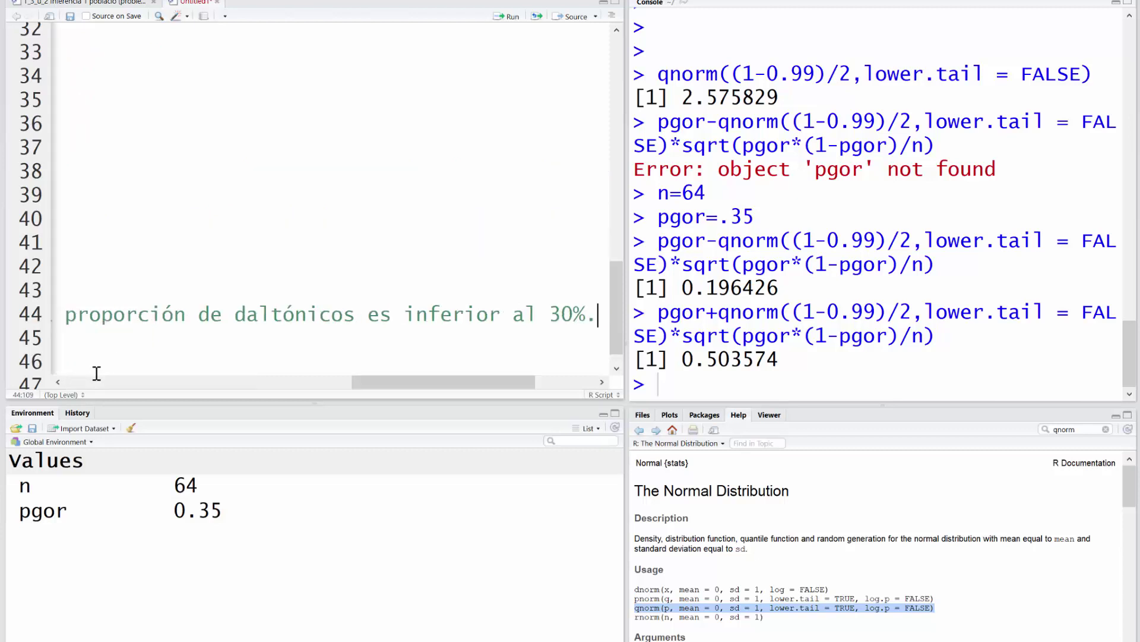
key(Left)
key(Left)
key(Left)
key(Left)
key(Left)
key(Left)
key(Left)
key(Left)
key(Left)
key(Left)
key(Left)
key(Left)
key(Right)
key(Right)
key(Right)
key(Right)
key(Right)
key(Right)
key(Right)
key(Right)
key(Right)
key(Right)
key(Right)
key(Right)
key(Right)
key(Right)
key(Right)
key(Right)
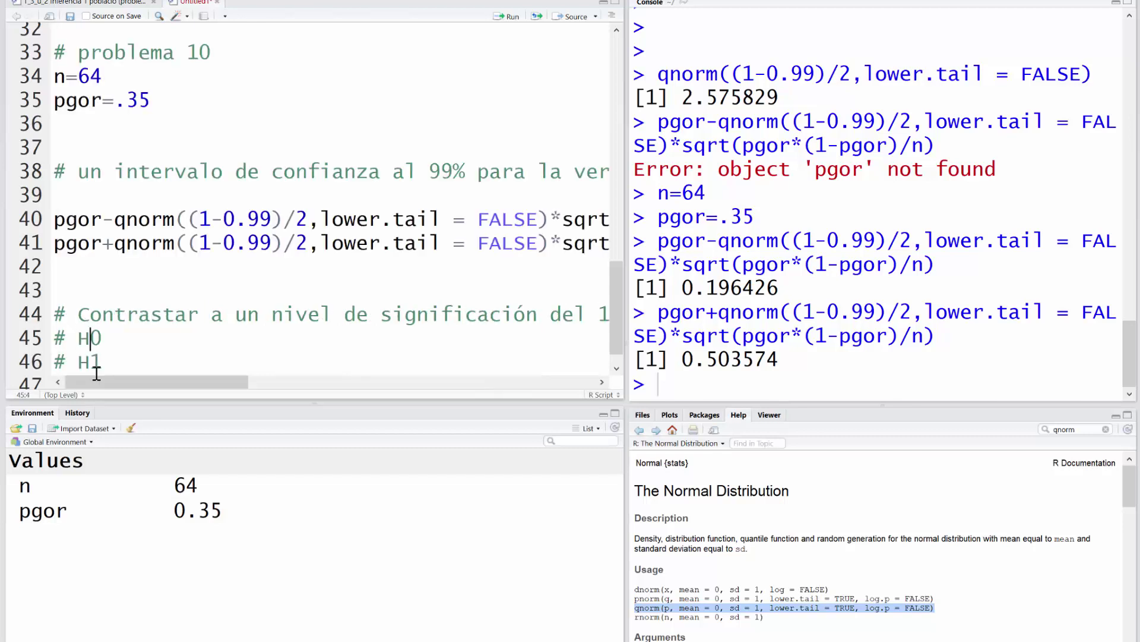
key(Down)
key(Right)
text(p<)
text(30)
key(Left)
key(Left)
text(0)
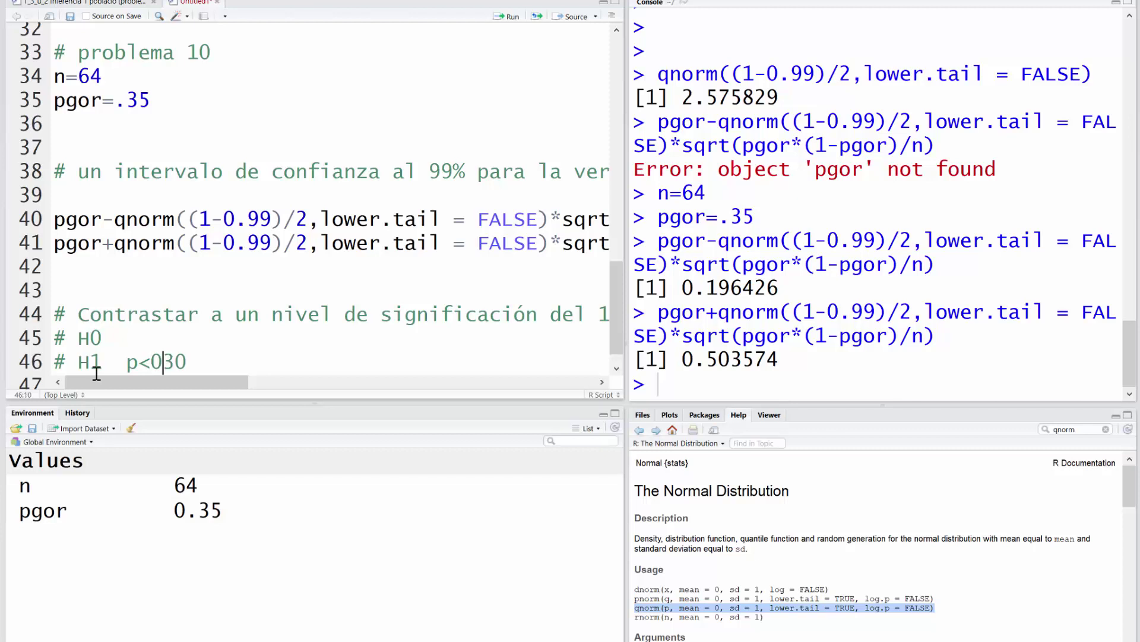
text(.)
click(120, 337)
text(p >= 0.3)
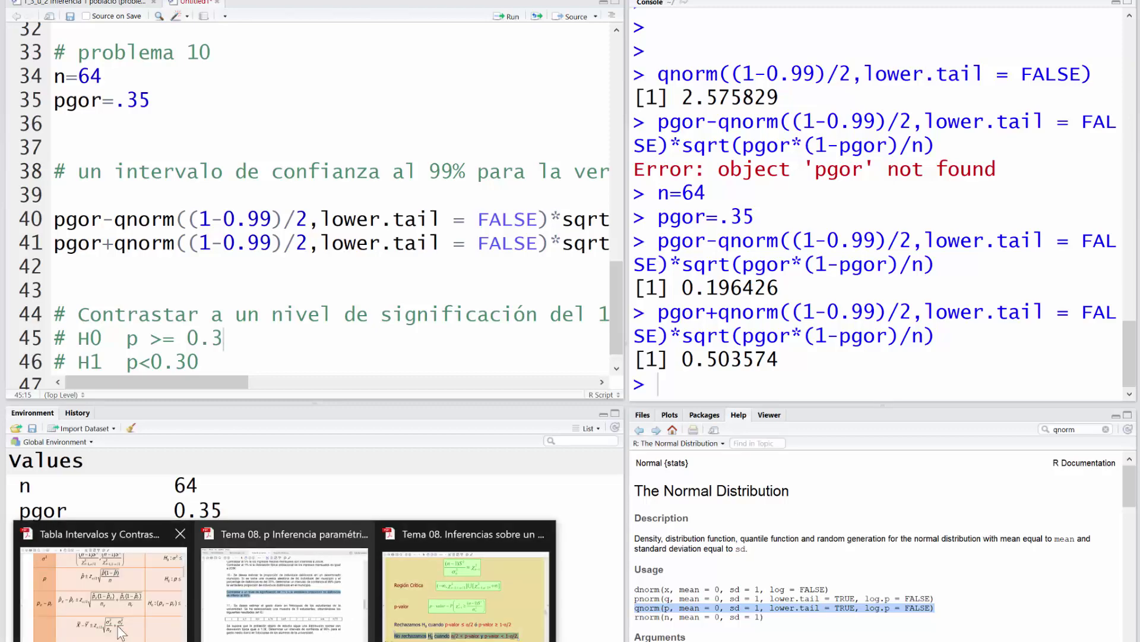
- Look up the formula table's left-tailed proportion test statistic and critical region (−∞, −zα] on page 2
click(115, 624)
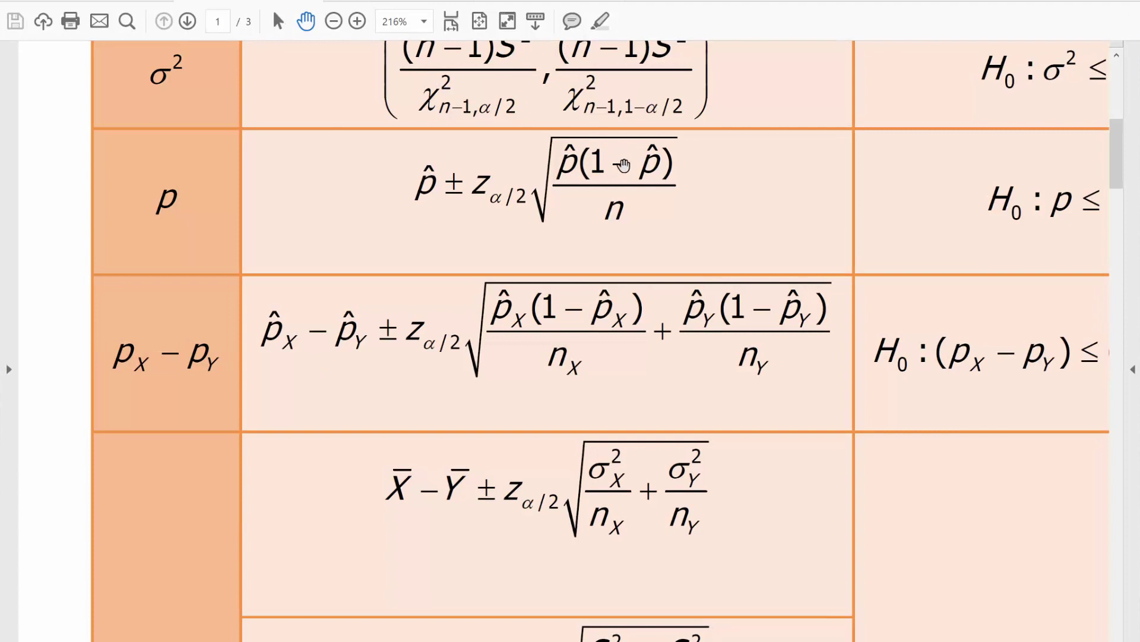
click(479, 21)
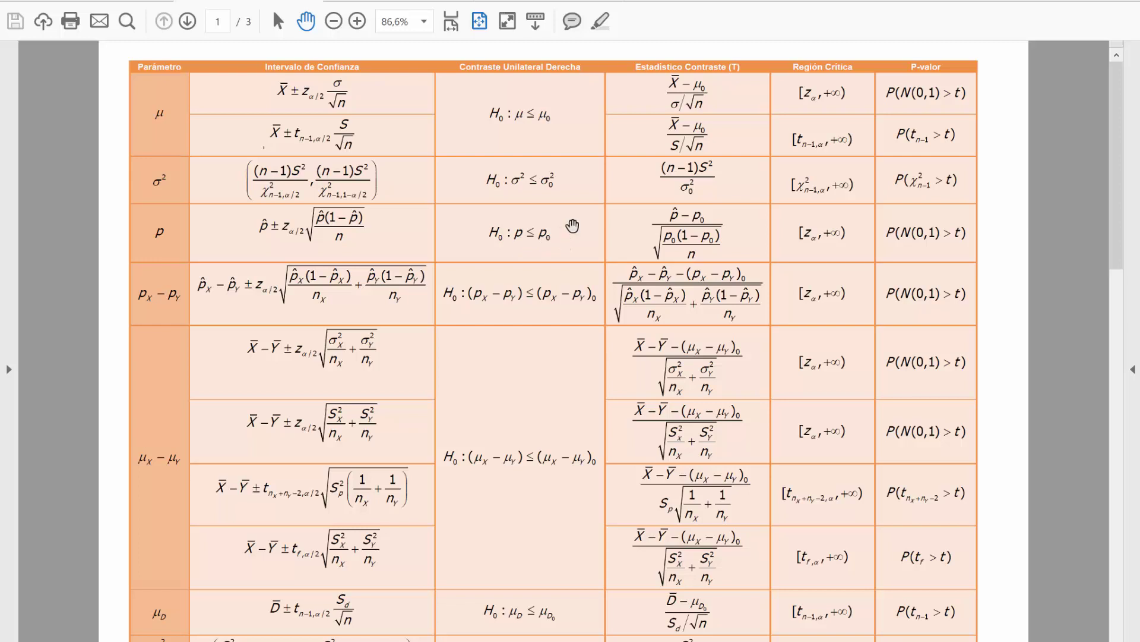
ctrl+scroll(572, 225, up, 4)
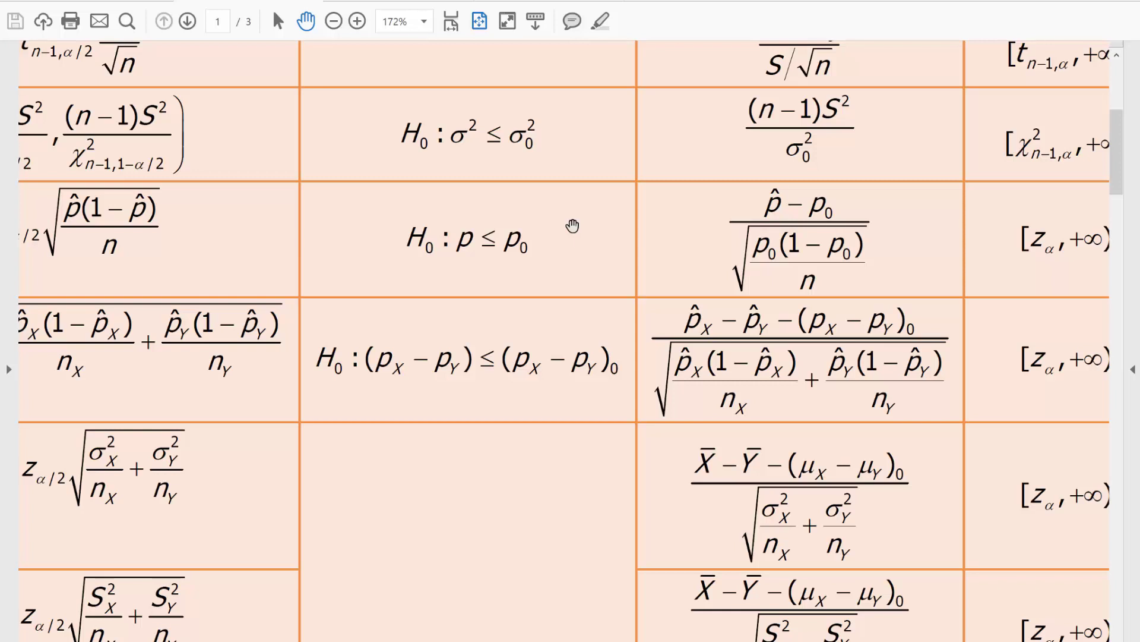
scroll(349, 247, down, 1)
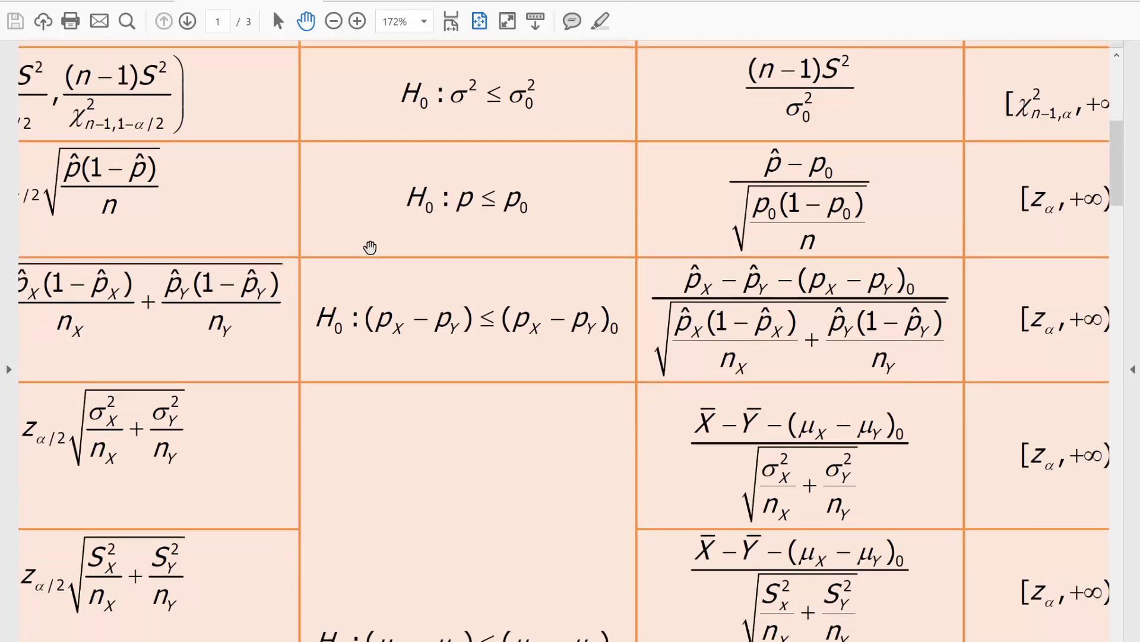
scroll(371, 244, down, 1)
click(187, 22)
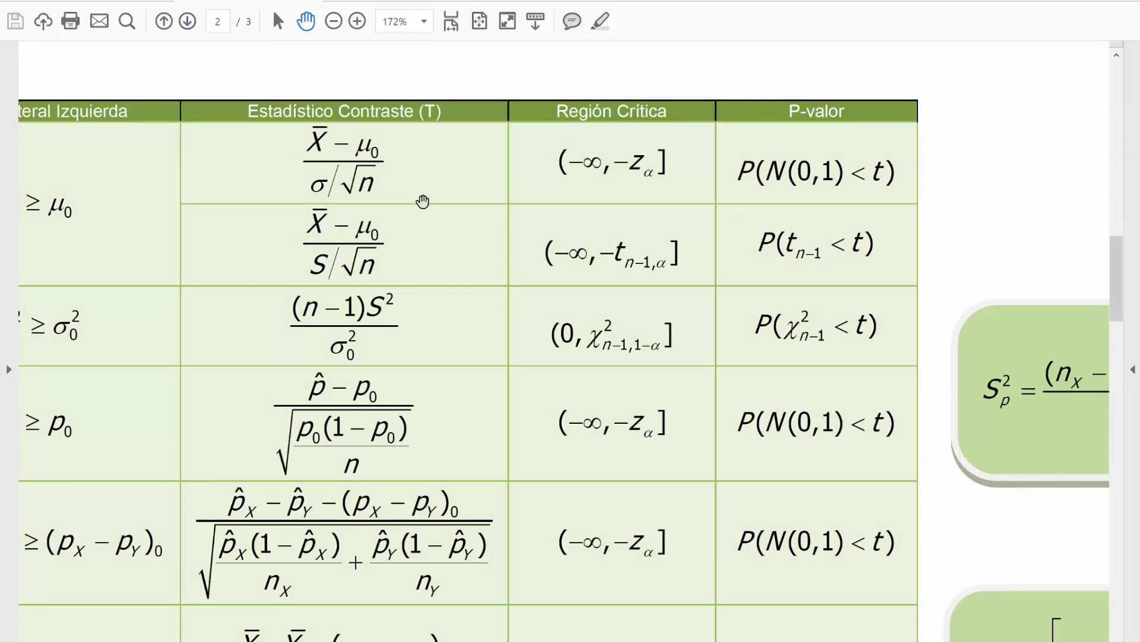
scroll(624, 300, left, 5)
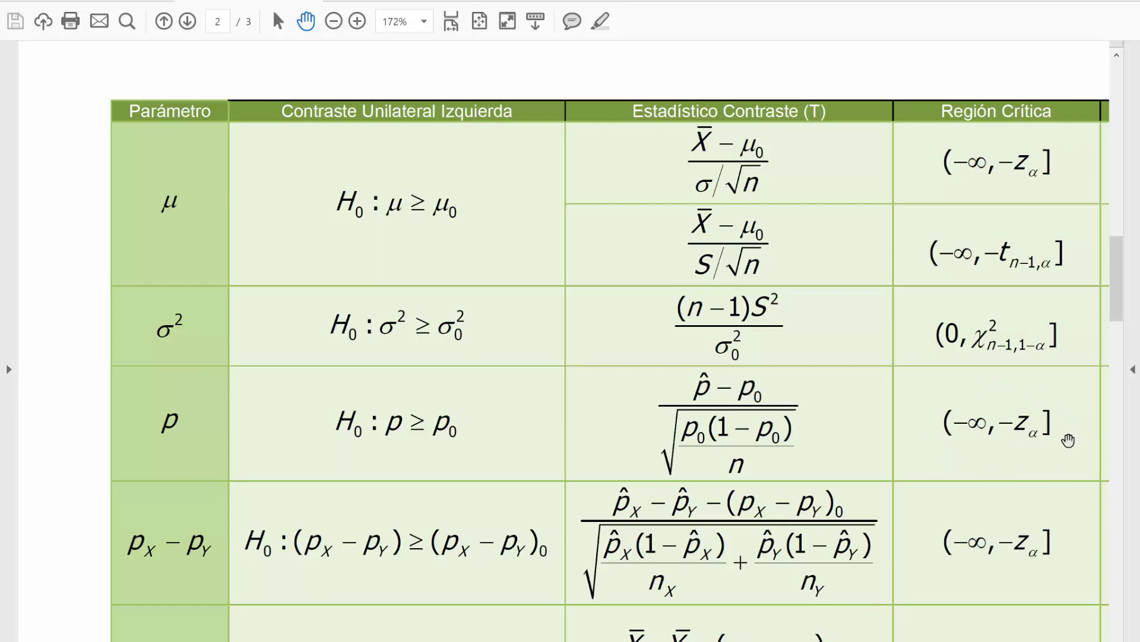
scroll(1068, 440, right, 5)
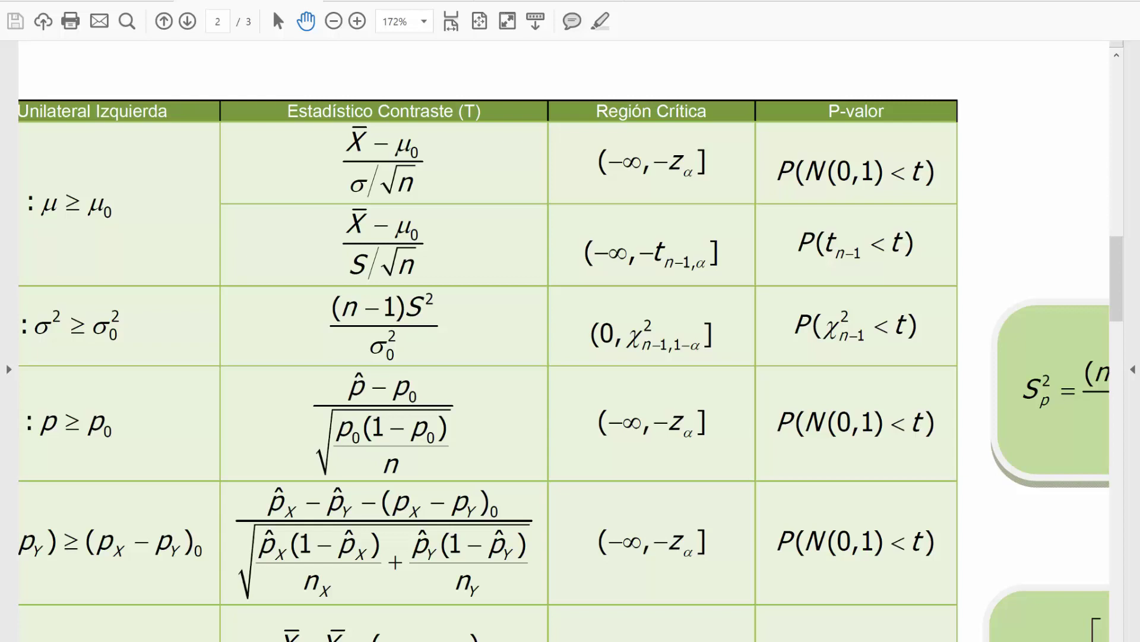
mouse_move(407, 641)
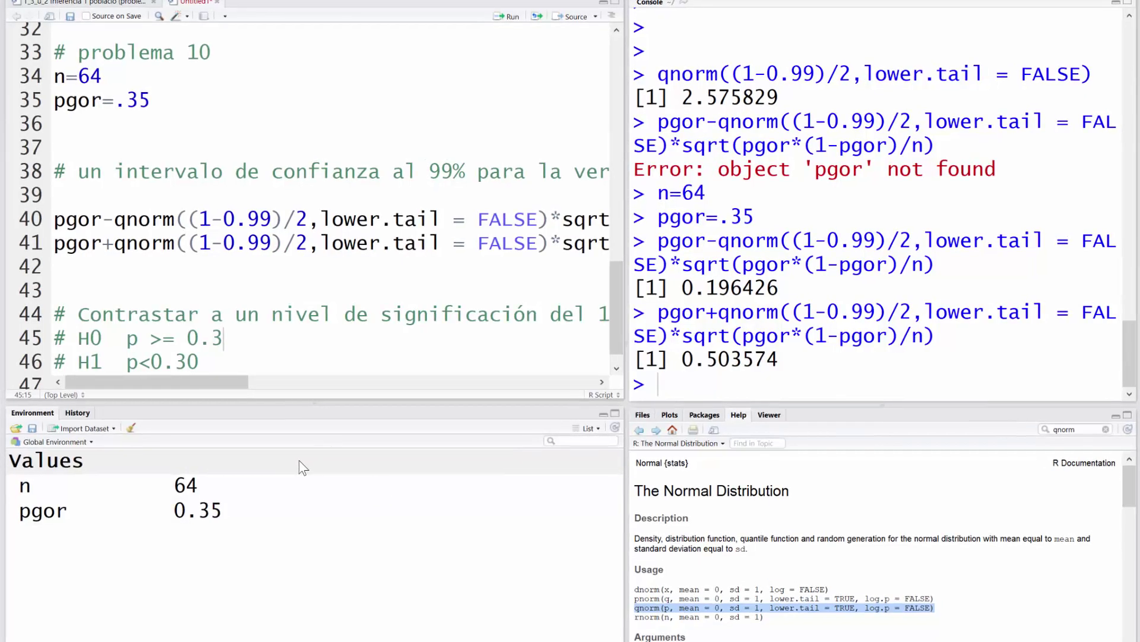
- Write (pgor-0.3)/sqrt(.3*(1-.3)/n) on line 48 and run it, getting 0.8728716
key(Down)
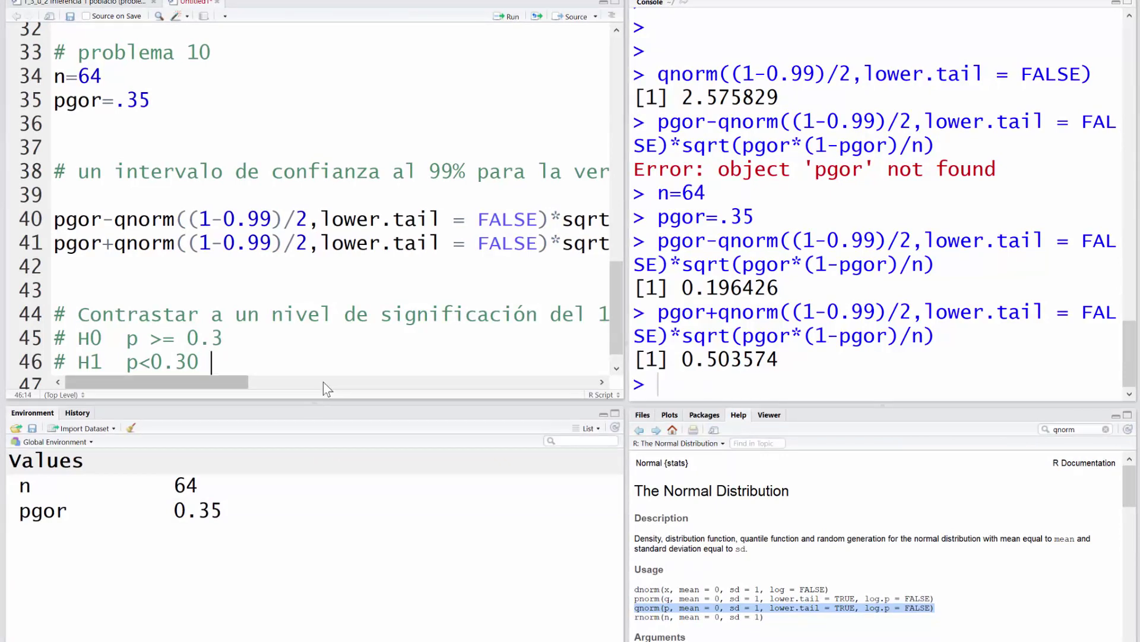
key(Return)
key(Return)
key(Return)
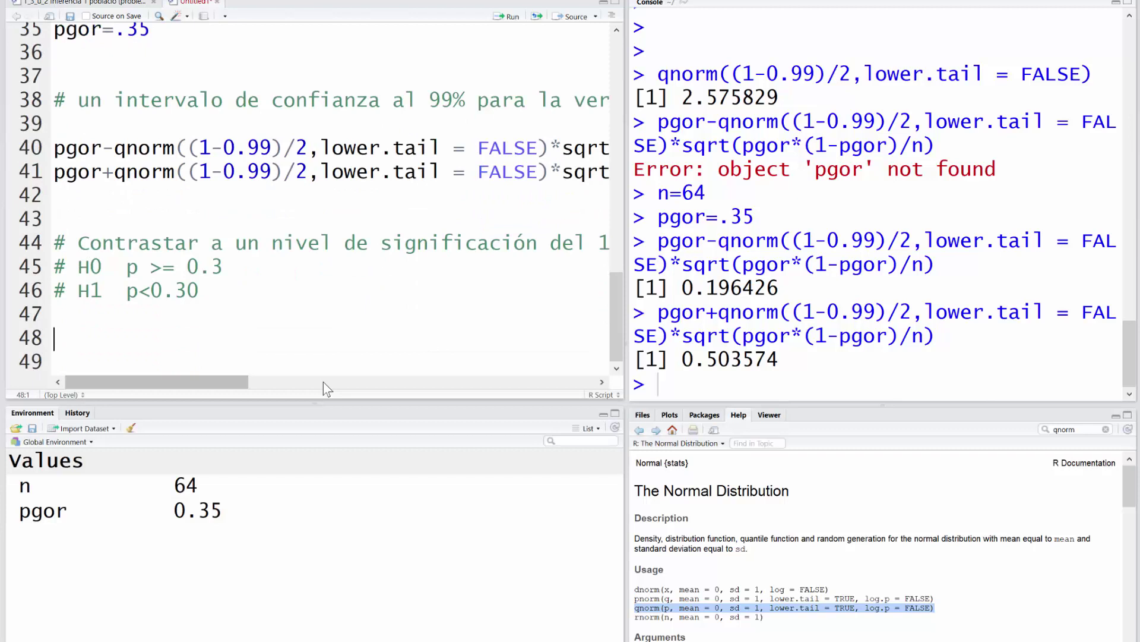
text((p)
text(gor)
text(-)
text(0)
text(.3)
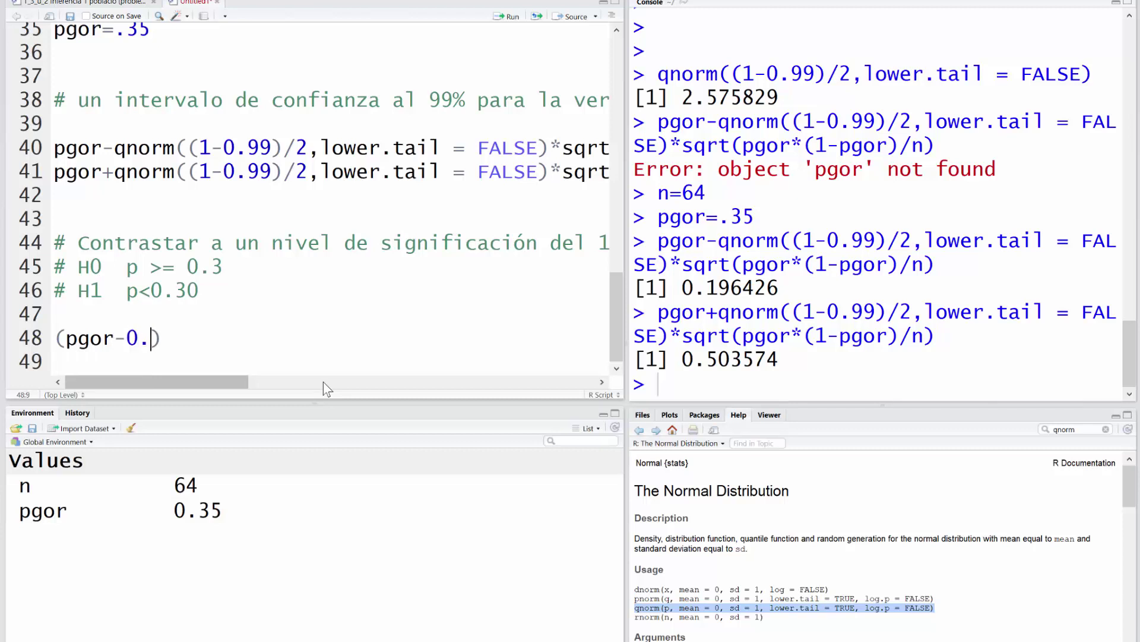
text()/sqrt)
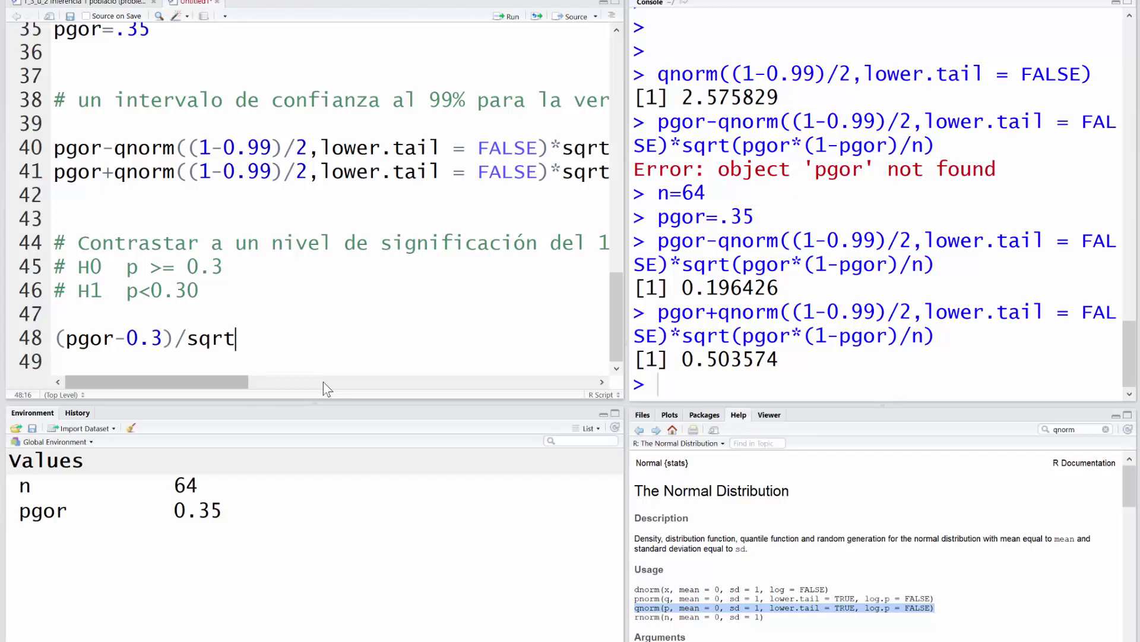
text(()
text(.3*(1-)
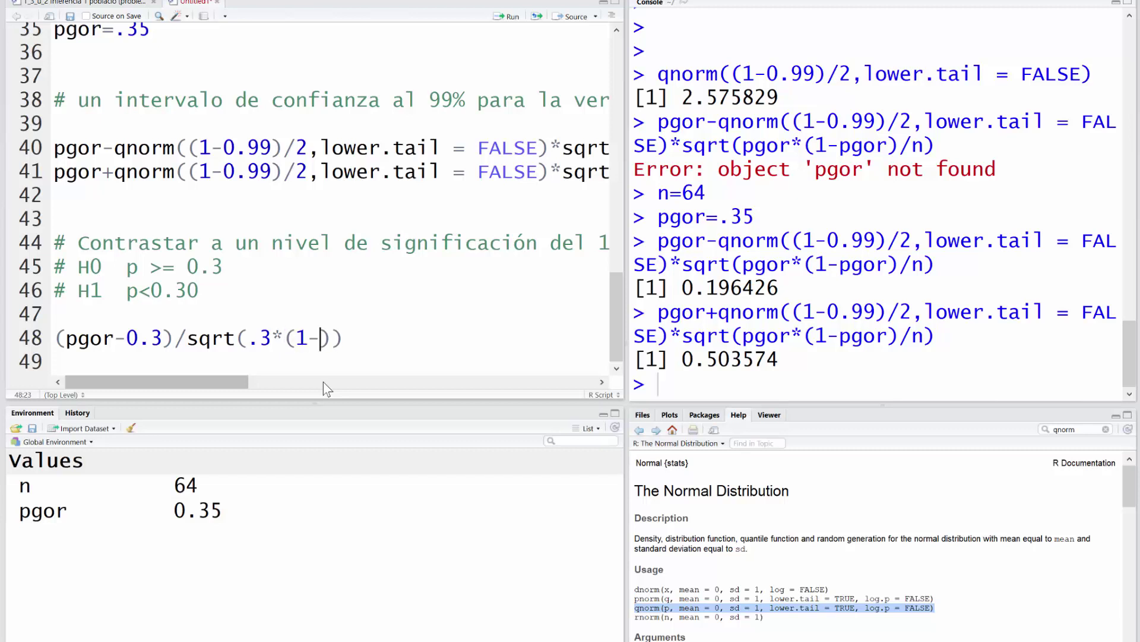
text(.3))
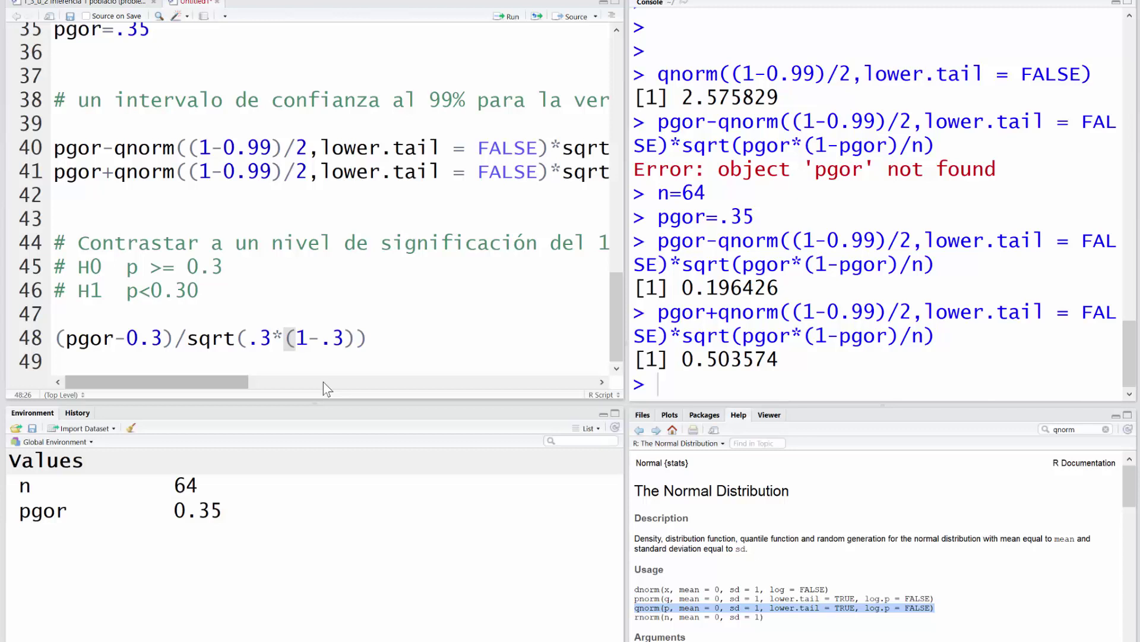
text(/n)
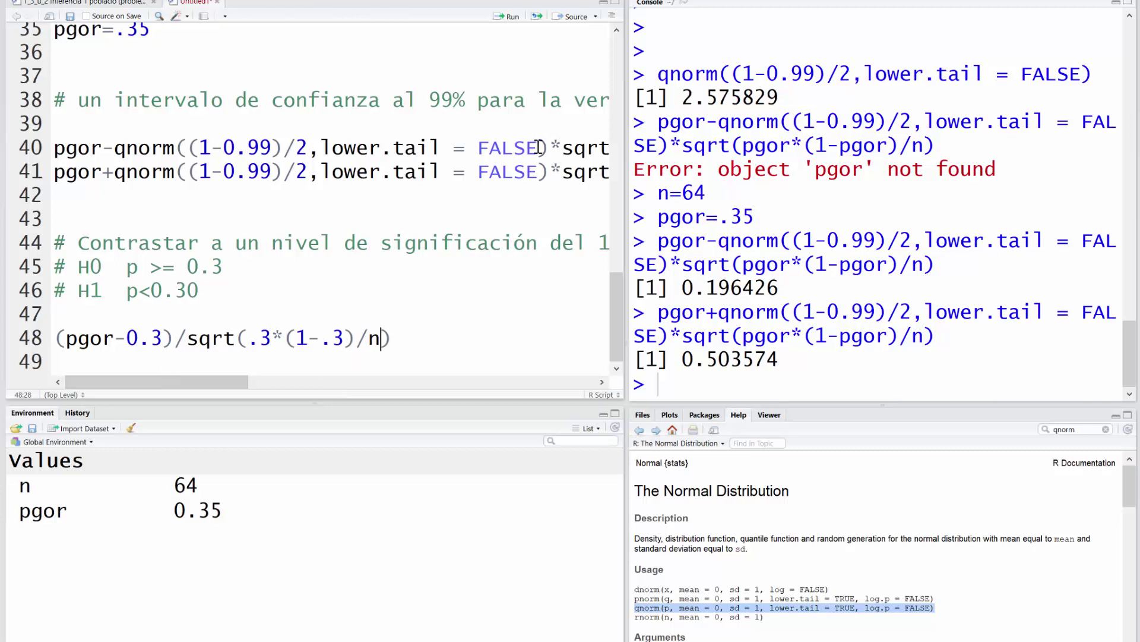
click(510, 20)
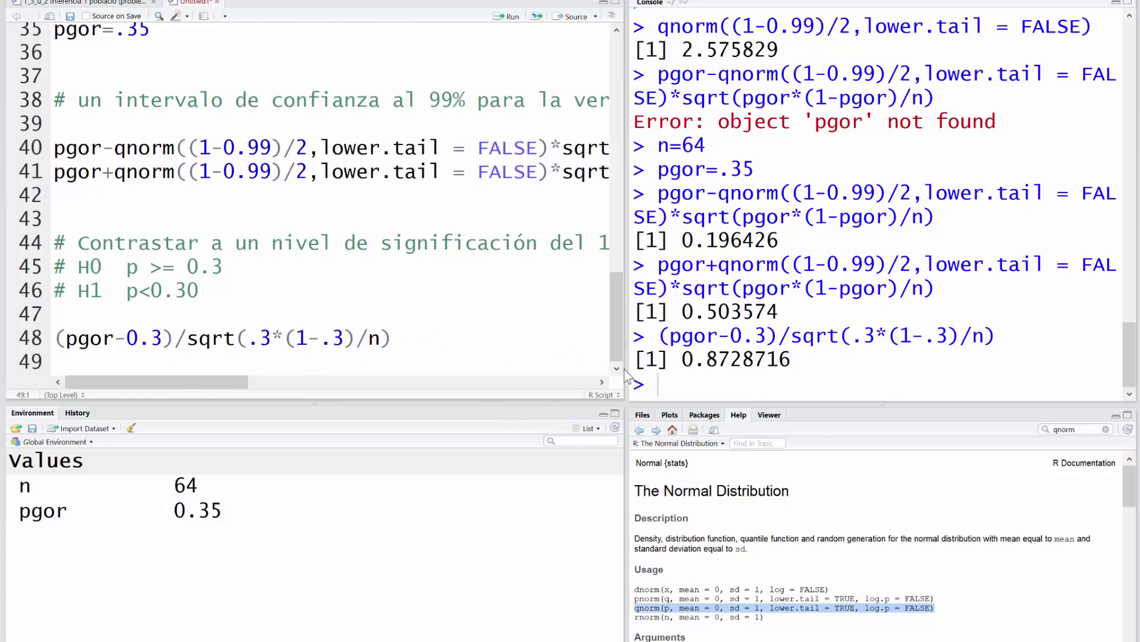
- Write the comment '# RC ( -inf ; -Z]' on line 49
key(Return)
key(Up)
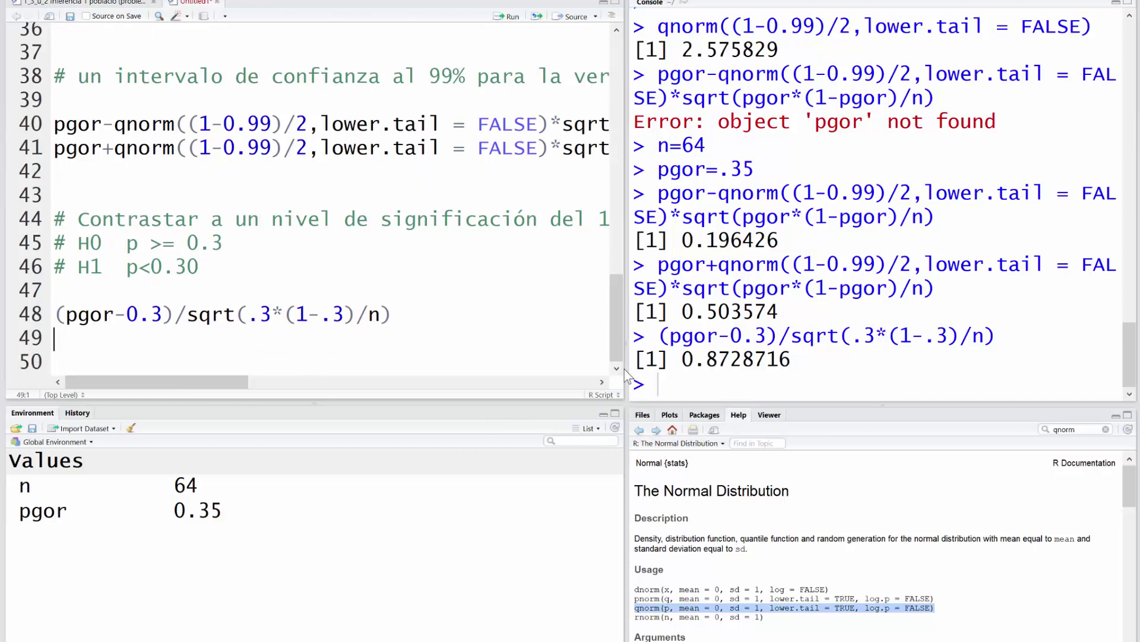
text(# RC ()
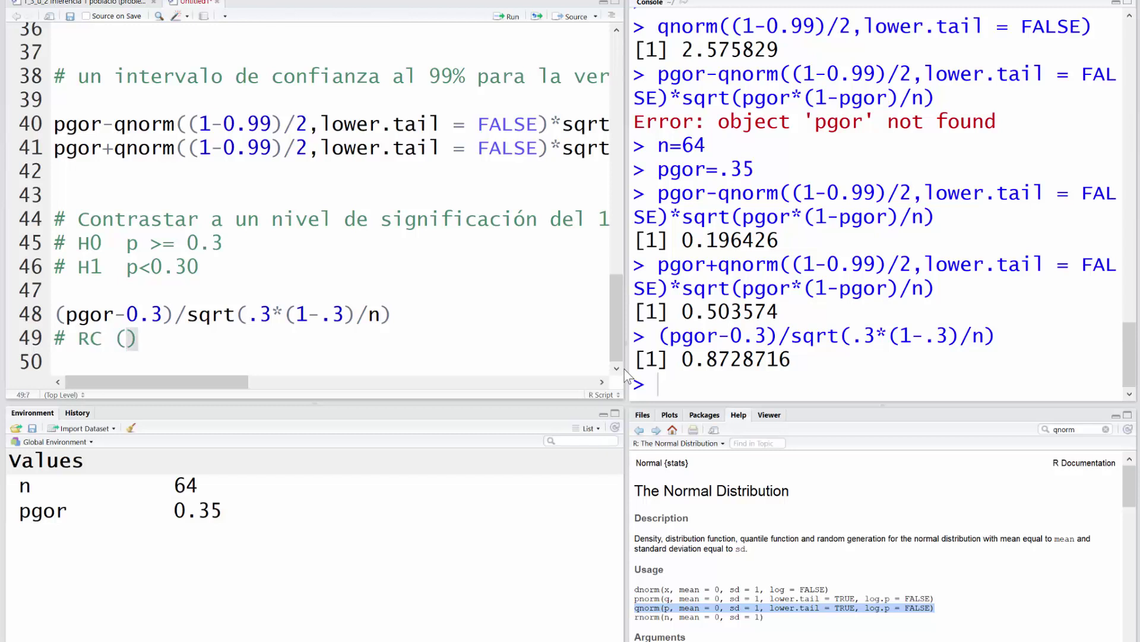
text( -inf ; )
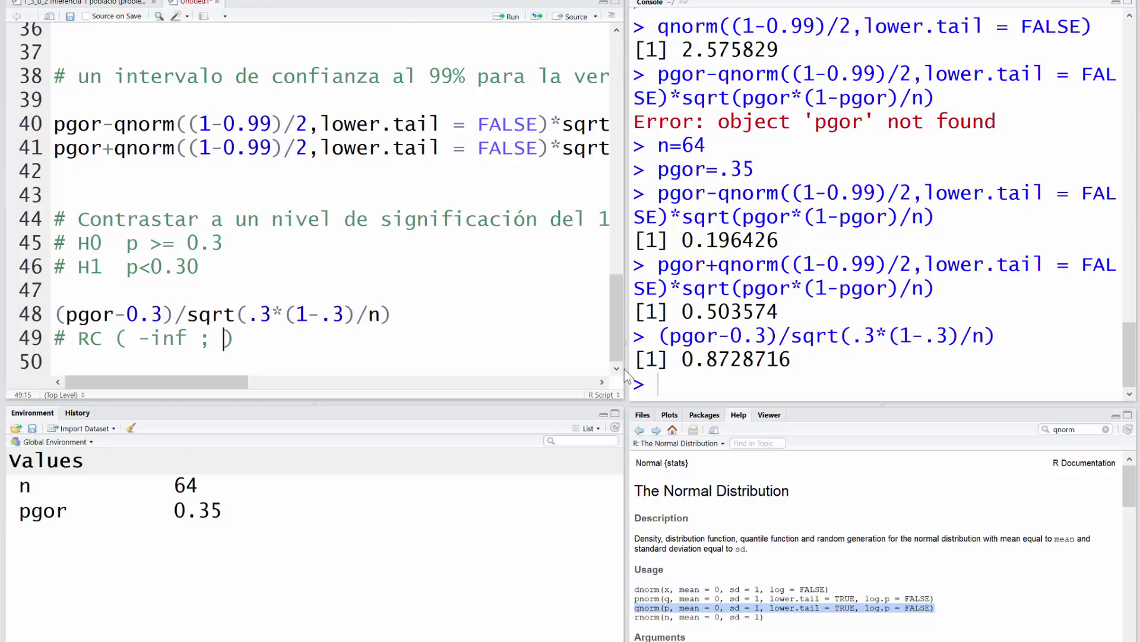
text(-Z])
key(Delete)
key(Return)
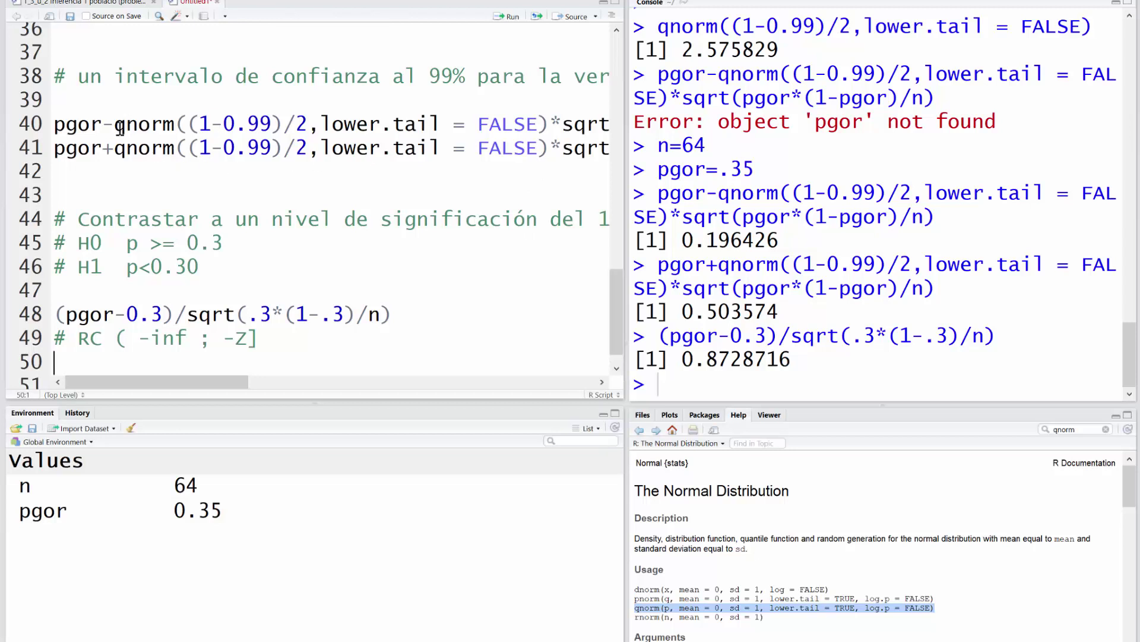
- Copy the qnorm call from line 40 onto empty line 50
mouse_move(116, 130)
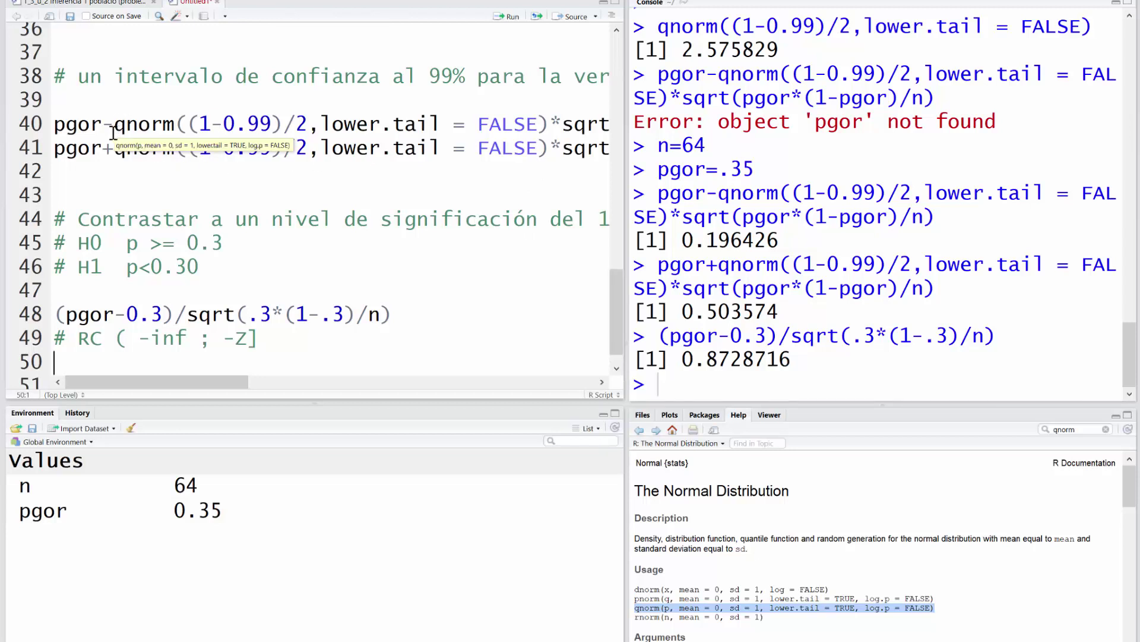
drag(114, 129, 551, 124)
key(ctrl+c)
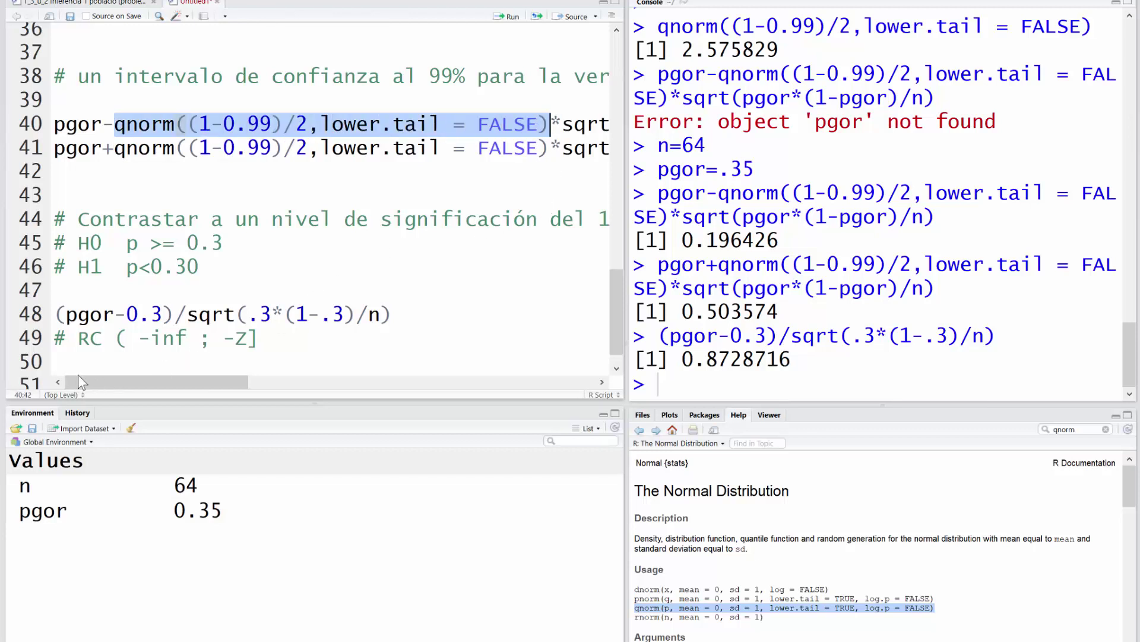
click(152, 359)
key(ctrl+v)
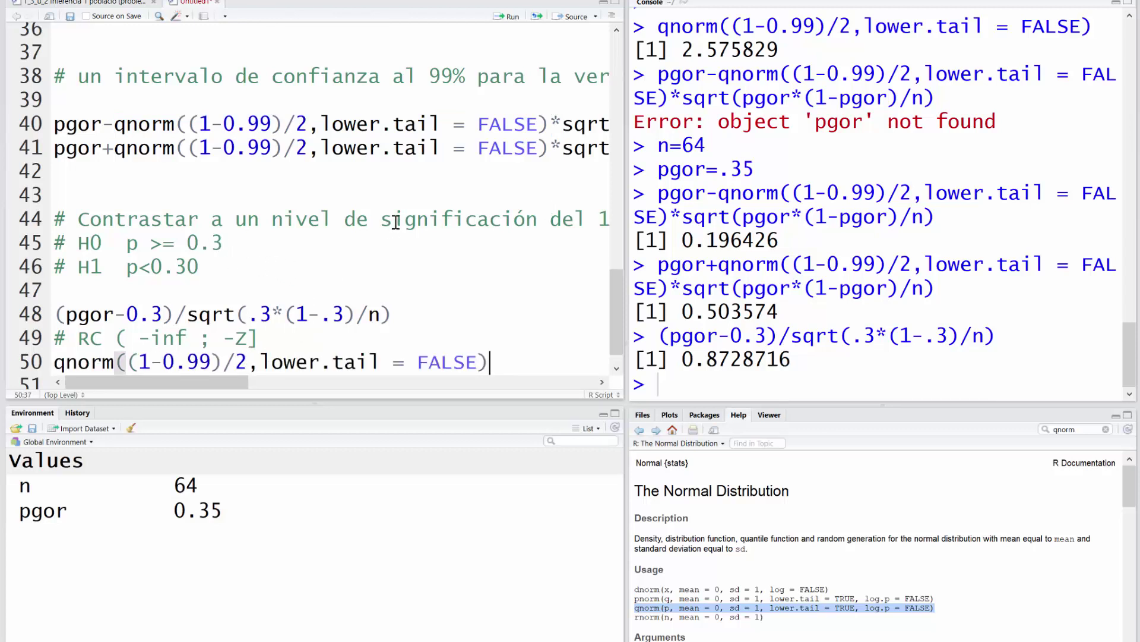
- Edit line 50 to qnorm(0.01,lower.tail = FALSE) for a one-tailed 1% test
click(55, 244)
key(Left)
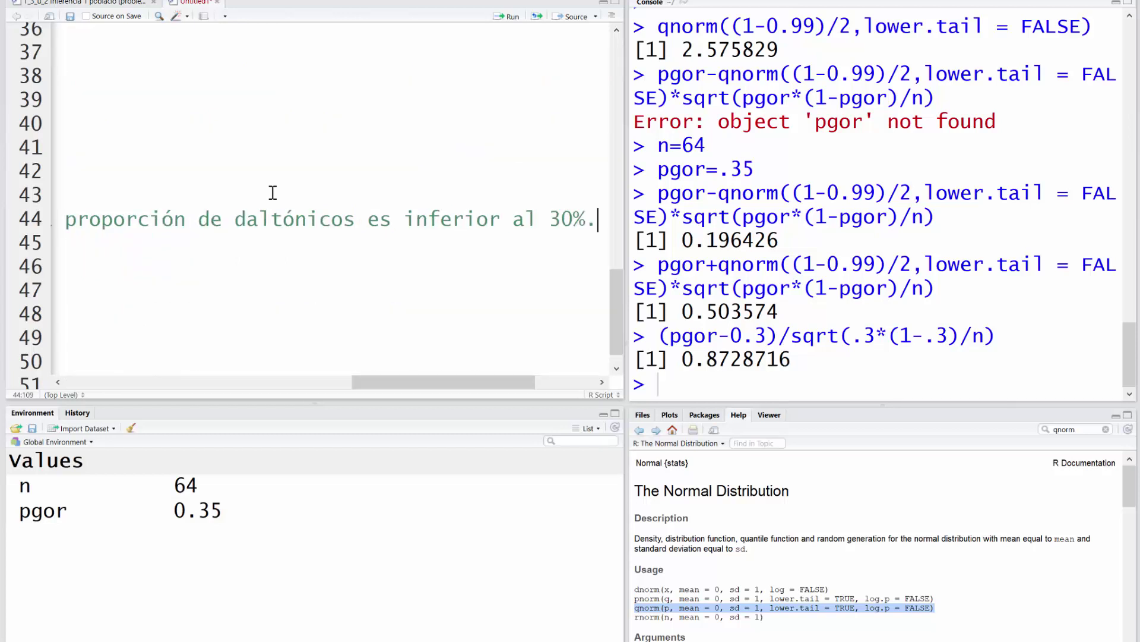
key(ctrl+Left)
key(ctrl+Left)
key(ctrl+Left)
key(ctrl+Left)
key(ctrl+Left)
key(ctrl+Left)
key(ctrl+Left)
key(Left)
key(Left)
key(Left)
key(Left)
key(Left)
key(Left)
key(Left)
key(Left)
key(Left)
key(Left)
key(Left)
key(Left)
key(Left)
key(Left)
key(Left)
key(Left)
key(Left)
key(Left)
key(Left)
key(Left)
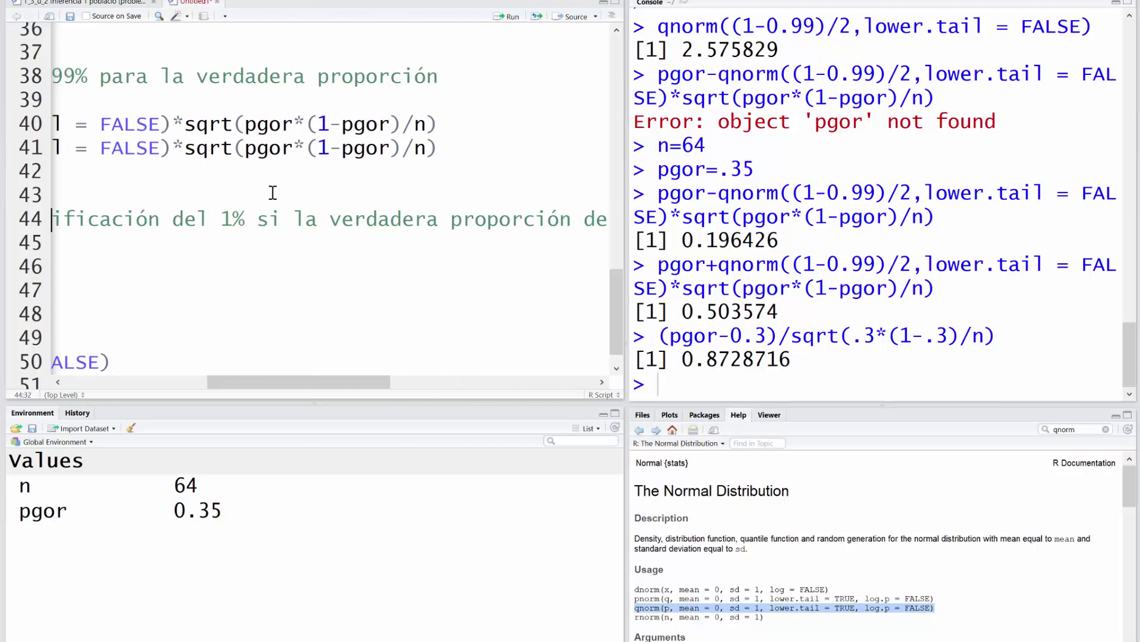
key(Left)
key(Left)
key(Left)
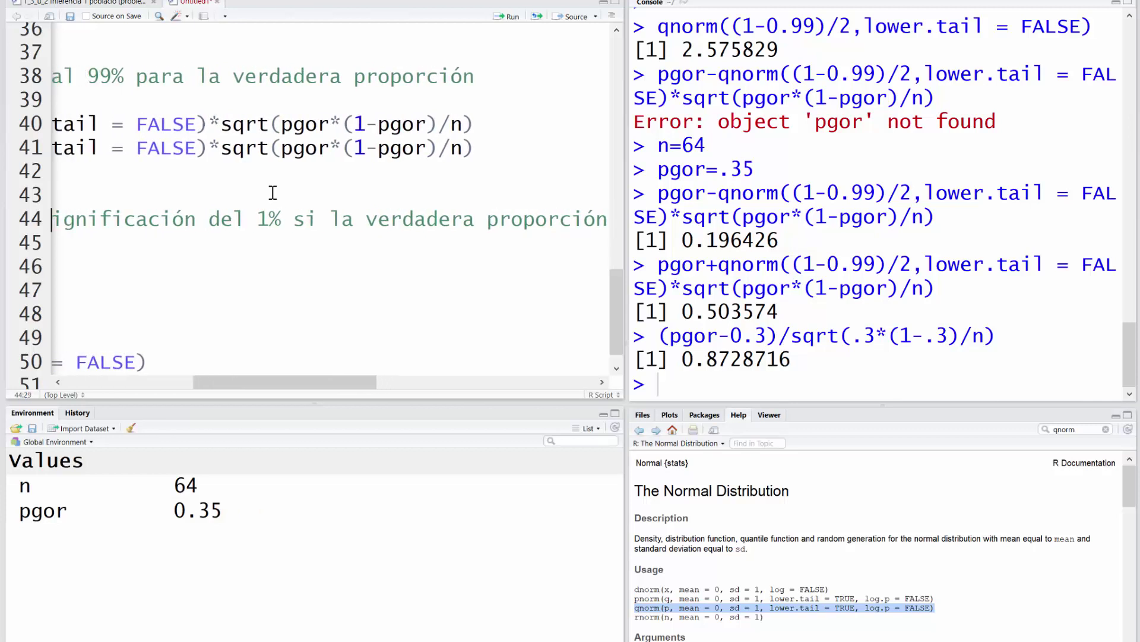
key(Up)
key(Up)
key(Up)
key(End)
key(Left)
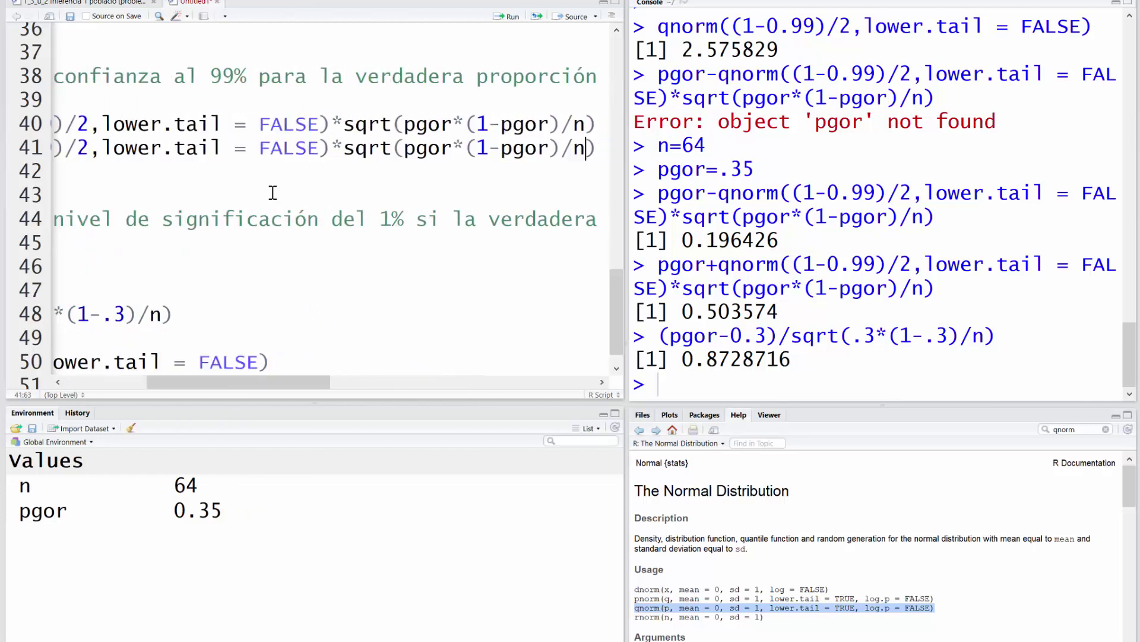
key(Down)
key(Down)
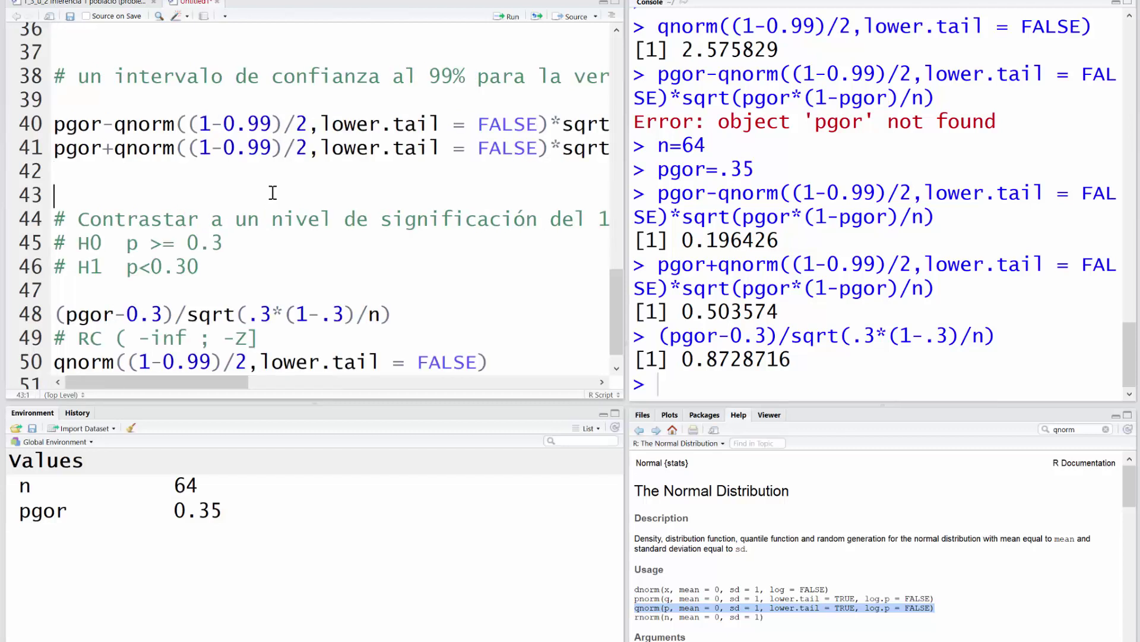
key(Down)
key(Down)
key(Down)
key(Down)
key(Down)
key(Down)
key(Down)
key(Down)
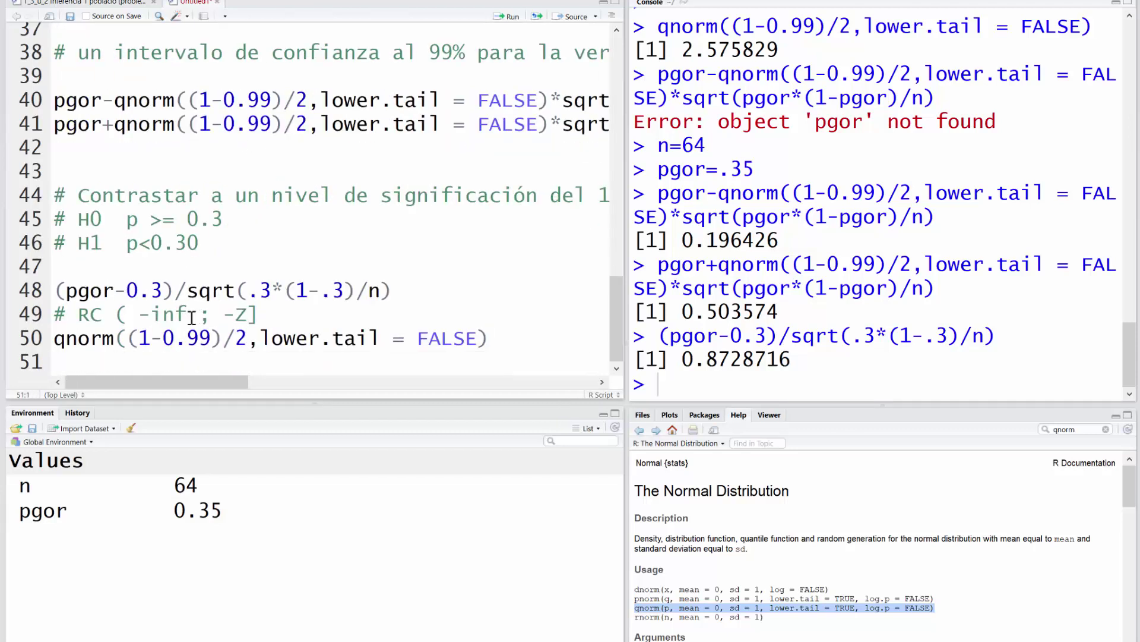
click(132, 339)
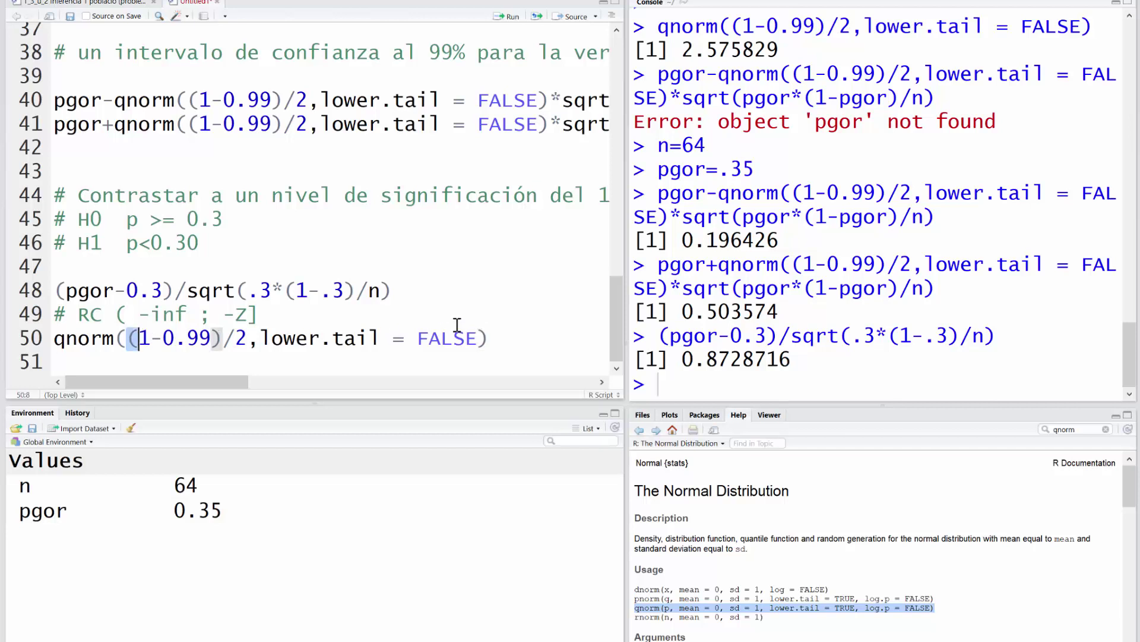
text(0)
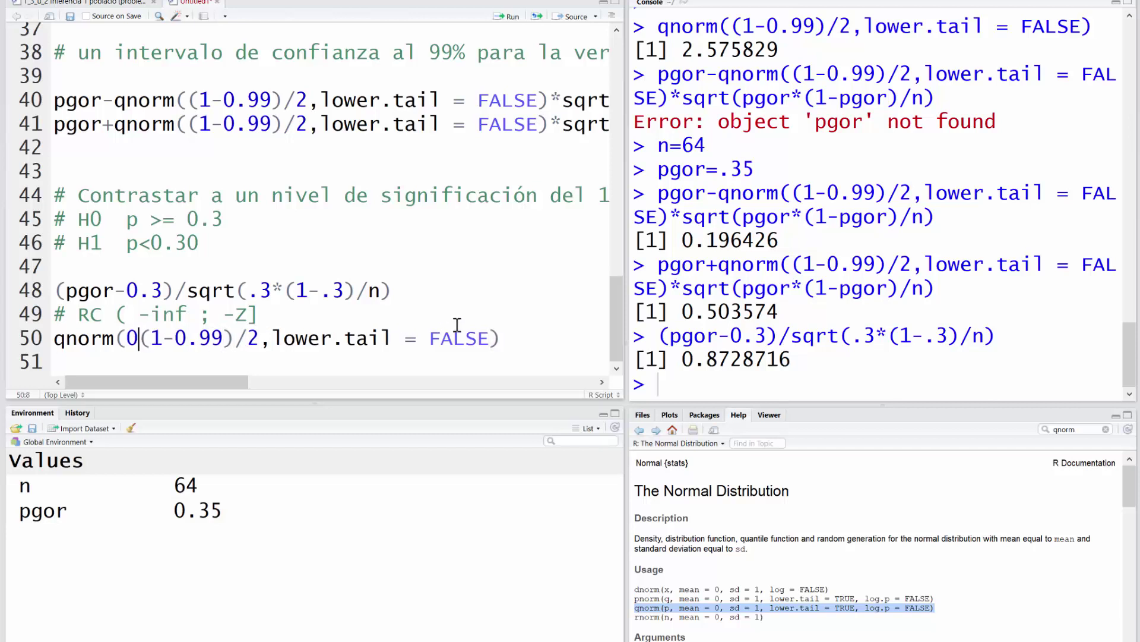
text(.01)
key(Delete)
key(Delete)
key(Delete)
key(Delete)
key(Delete)
key(Delete)
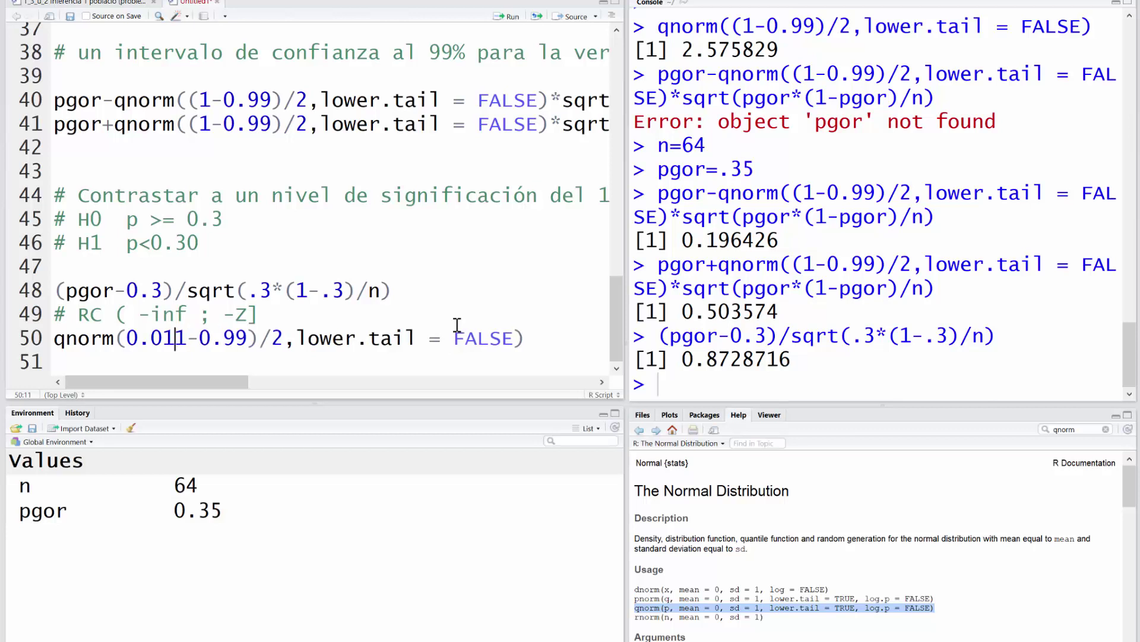
key(Delete)
key(Delete)
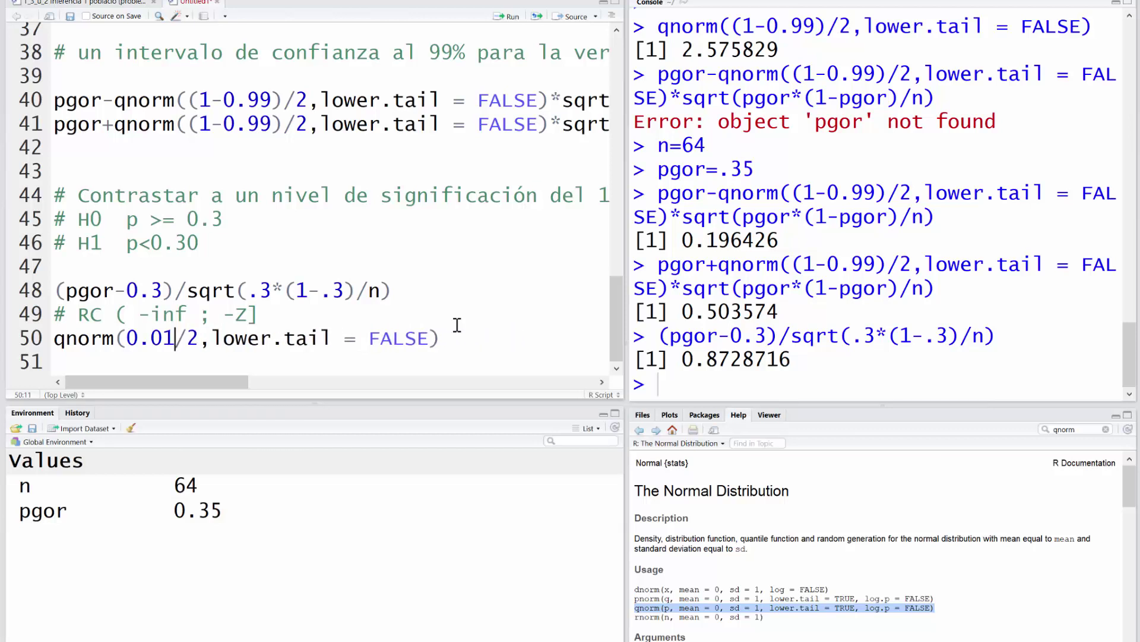
key(Delete)
key(Delete)
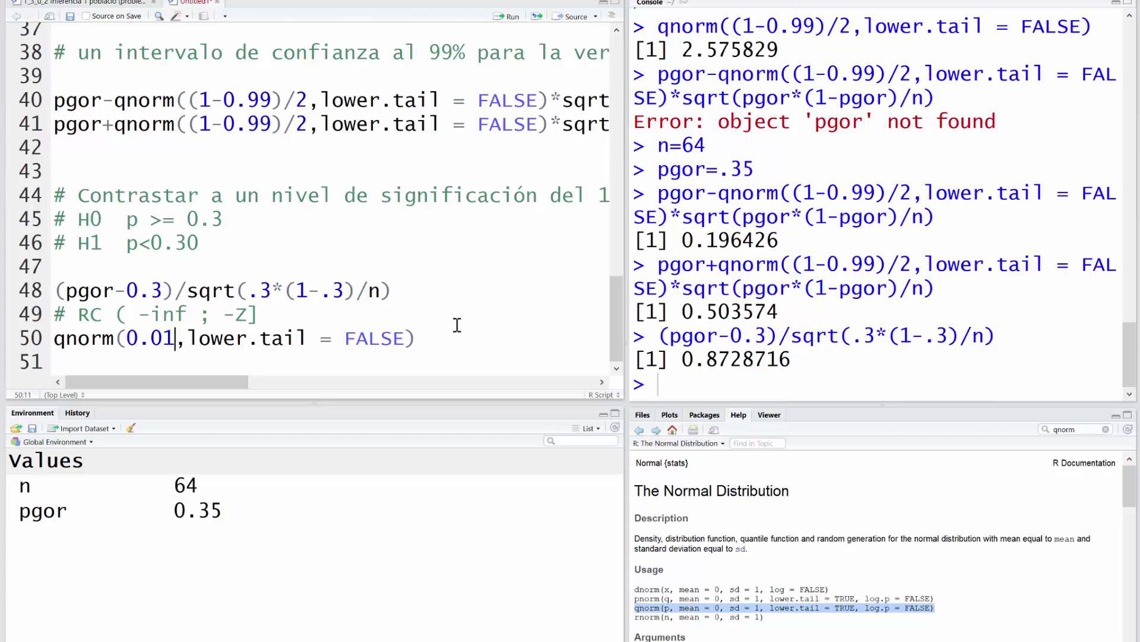
- Run line 50 to get 2.326348 and copy the critical-region comment onto line 51
click(508, 16)
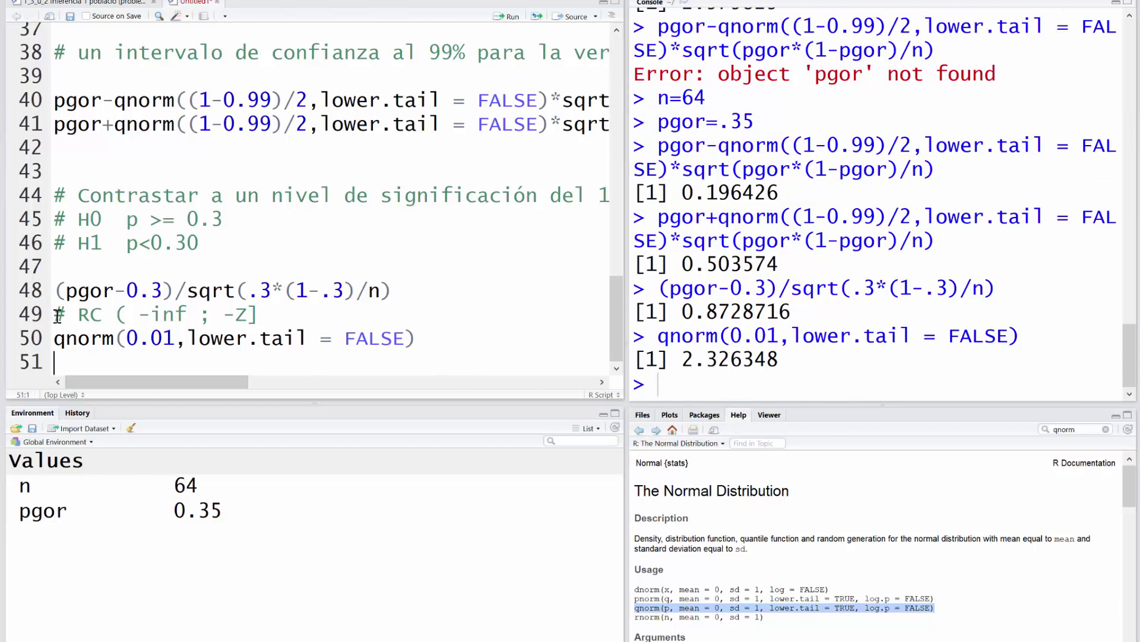
drag(56, 313, 274, 318)
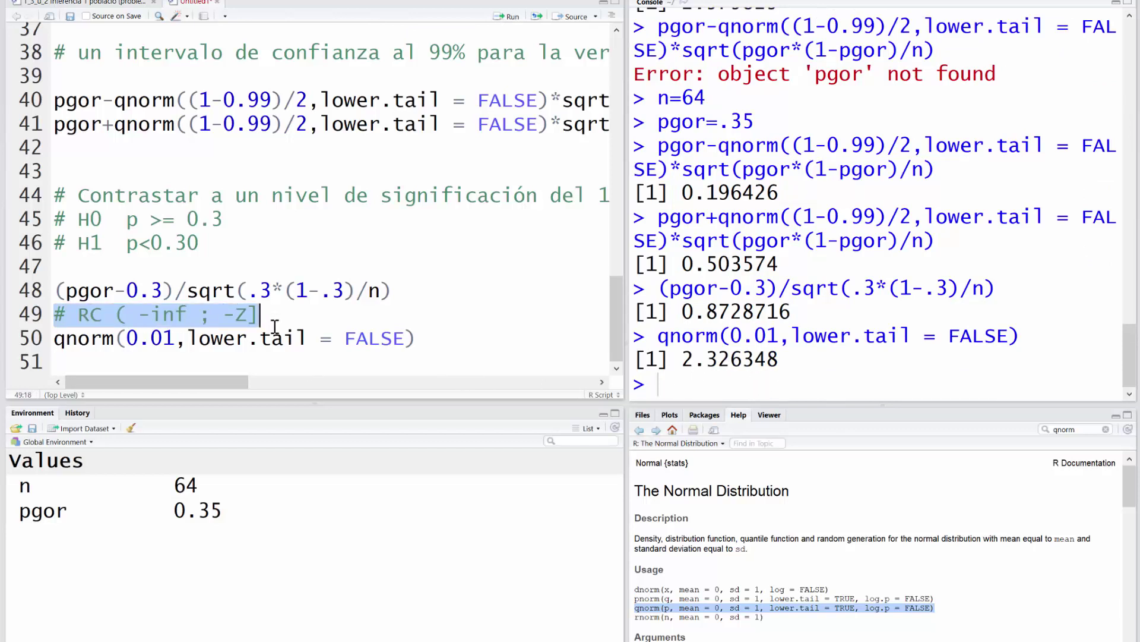
key(ctrl+c)
click(90, 361)
key(ctrl+v)
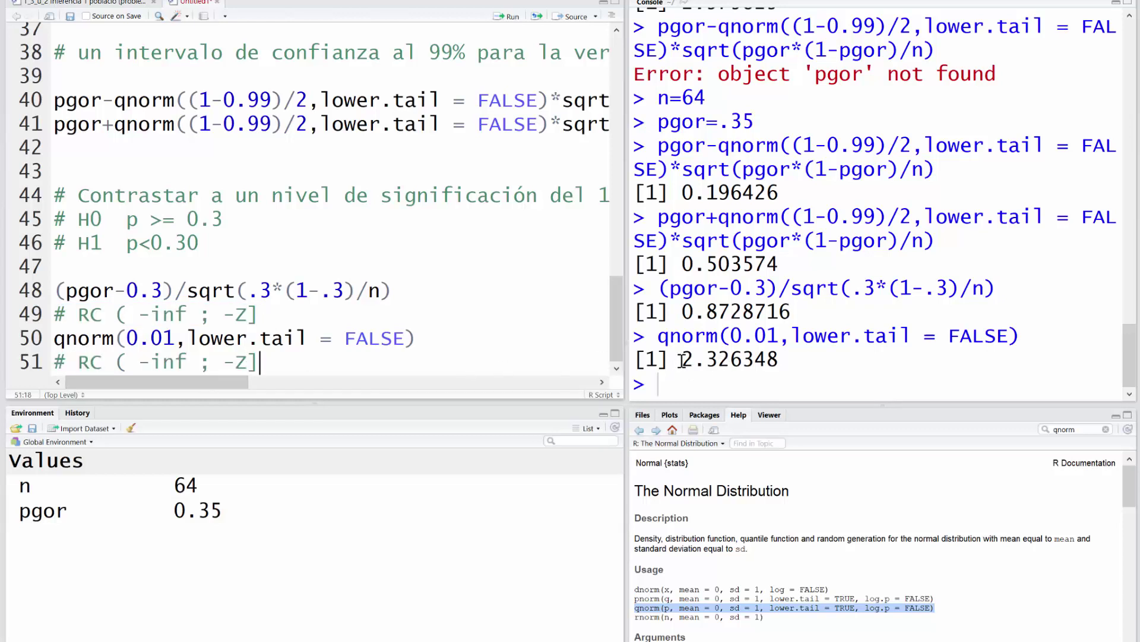
- Replace Z on line 51 with 2.326348, giving RC ( -inf ; -2.326348]
drag(682, 359, 783, 361)
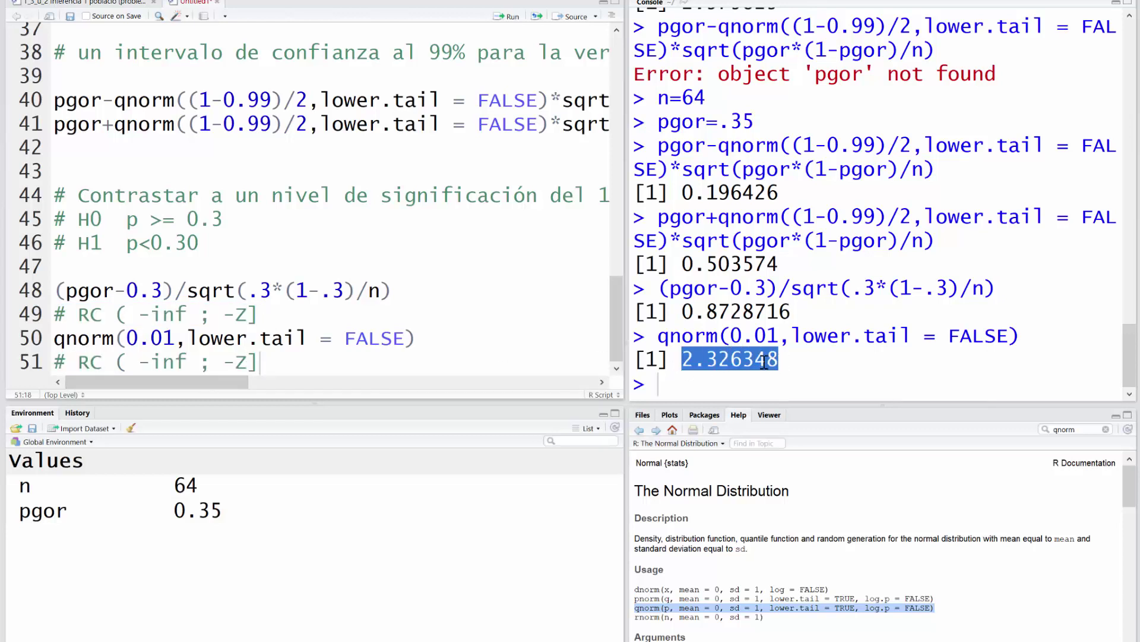
click(238, 363)
drag(238, 364, 249, 364)
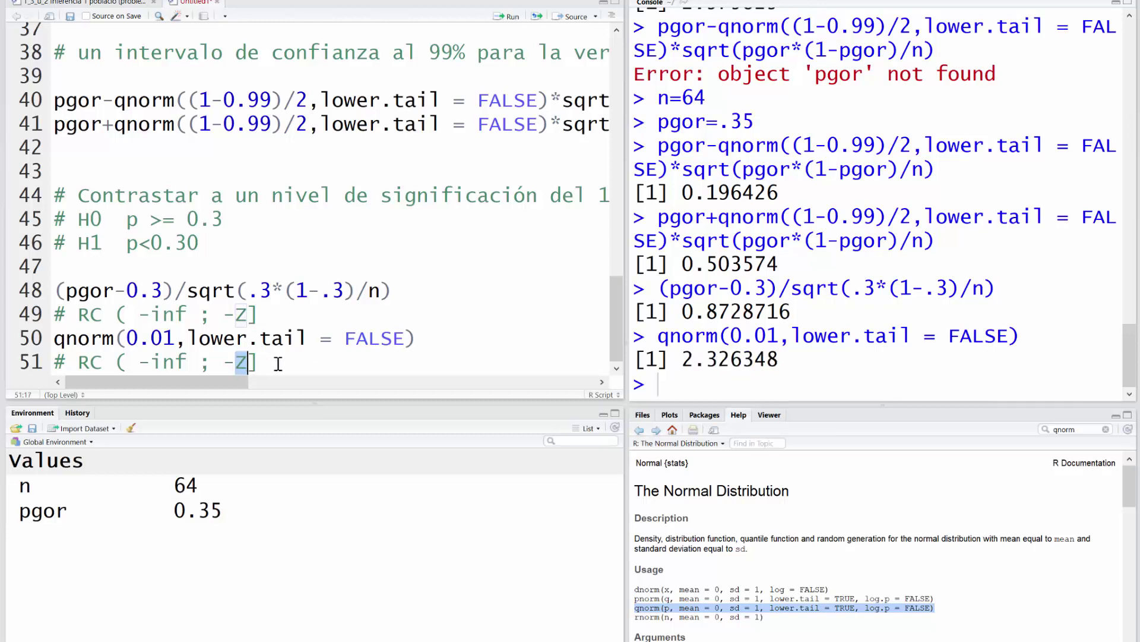
key(ctrl+v)
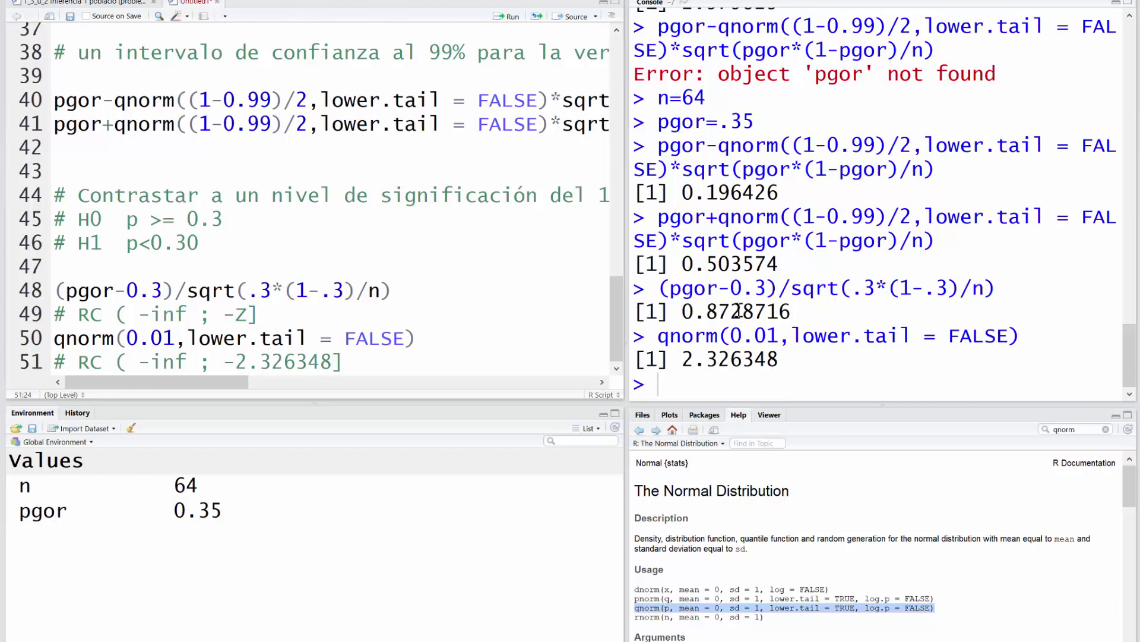
drag(681, 309, 822, 306)
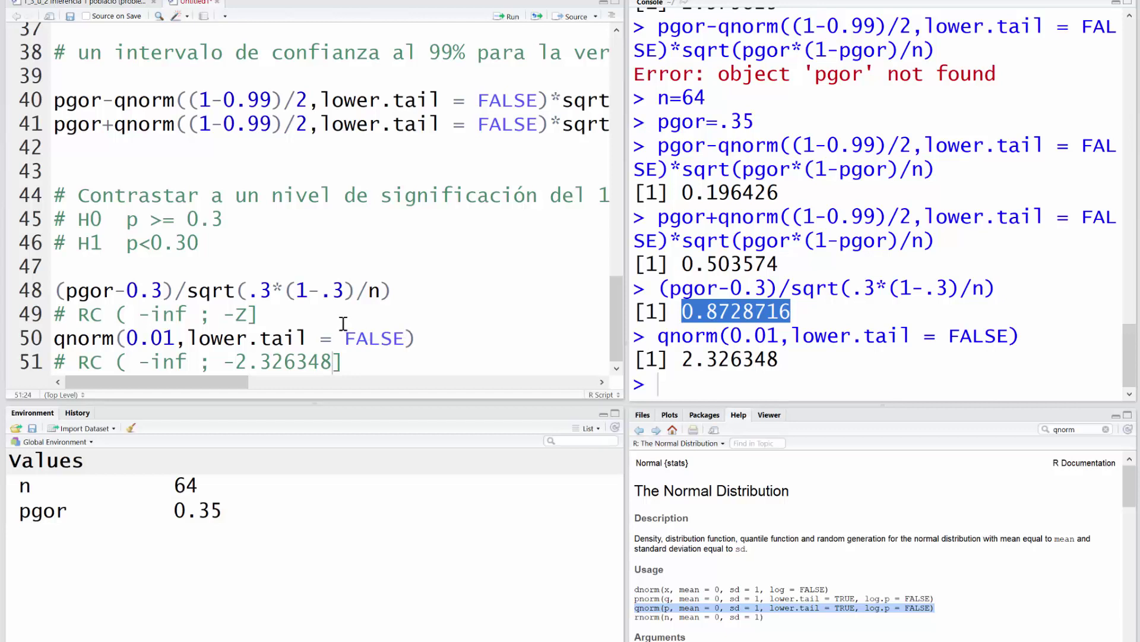
- Add new empty lines after the line 51 critical-region comment
click(352, 360)
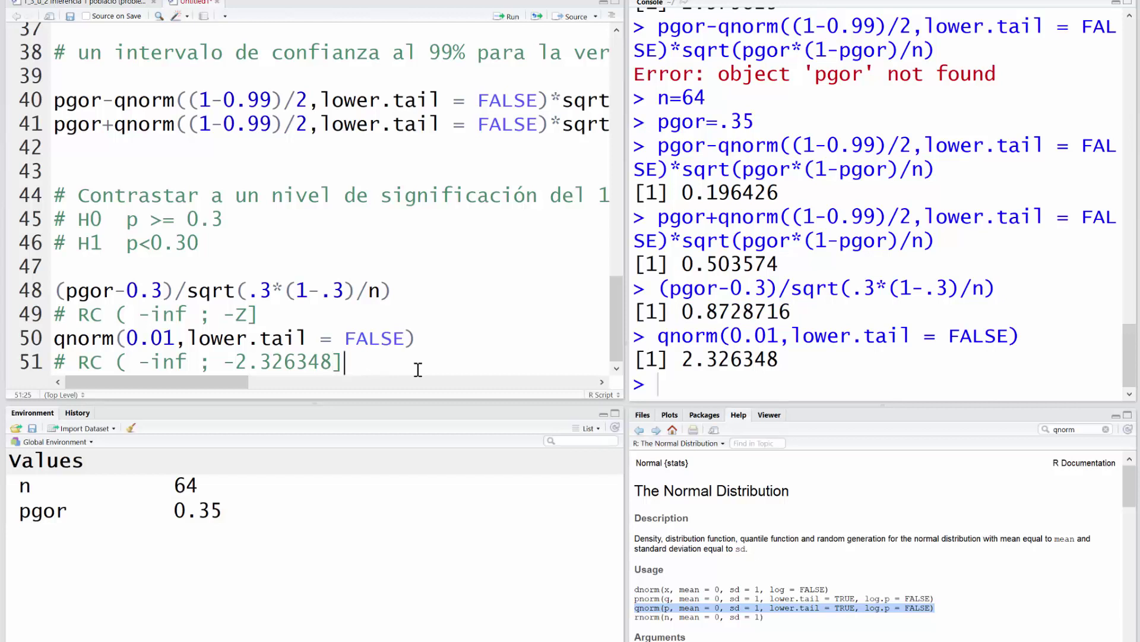
key(Return)
key(Return)
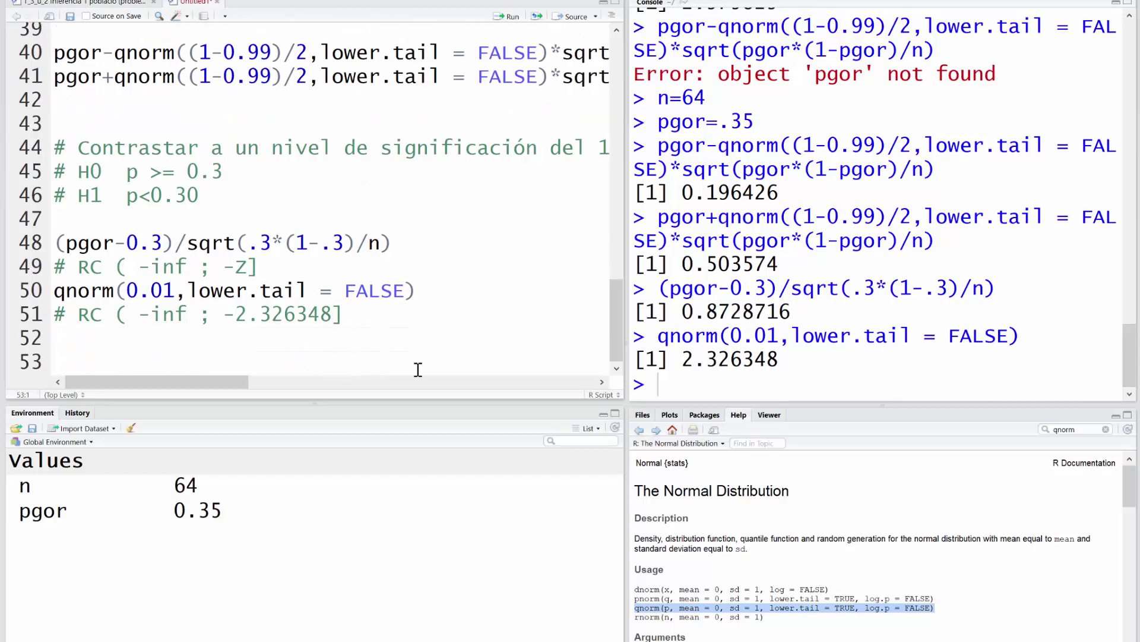